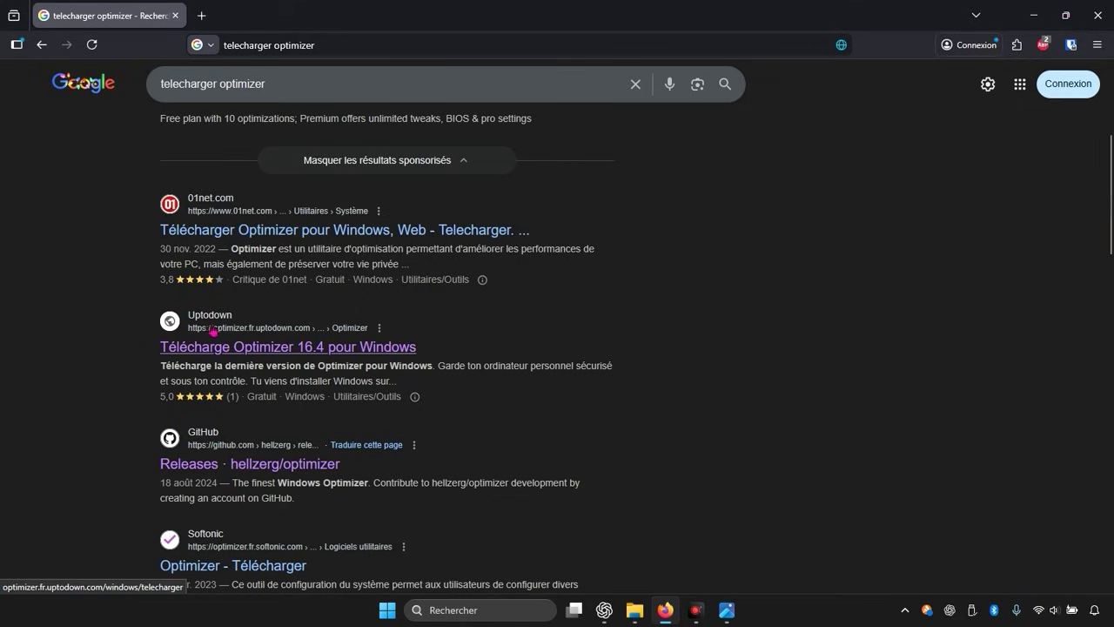
Download Optimizer 16.4 for Windows from the Uptodown search result and show the downloaded file in its folder.
{"action": "left_click", "coordinate": [229, 356]}
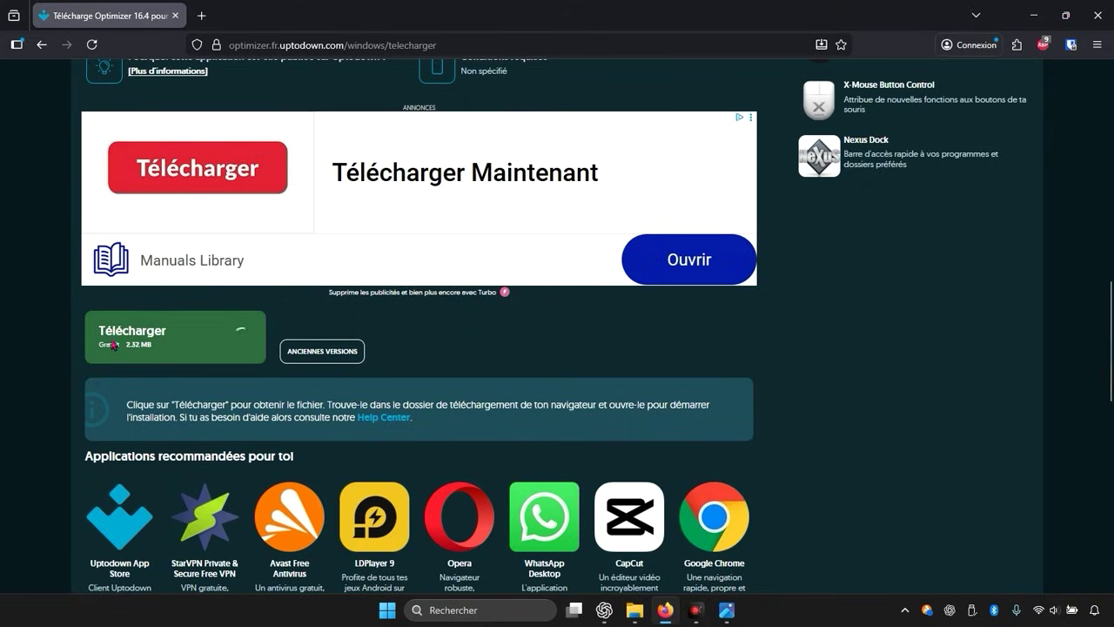
{"action": "left_click", "coordinate": [163, 346]}
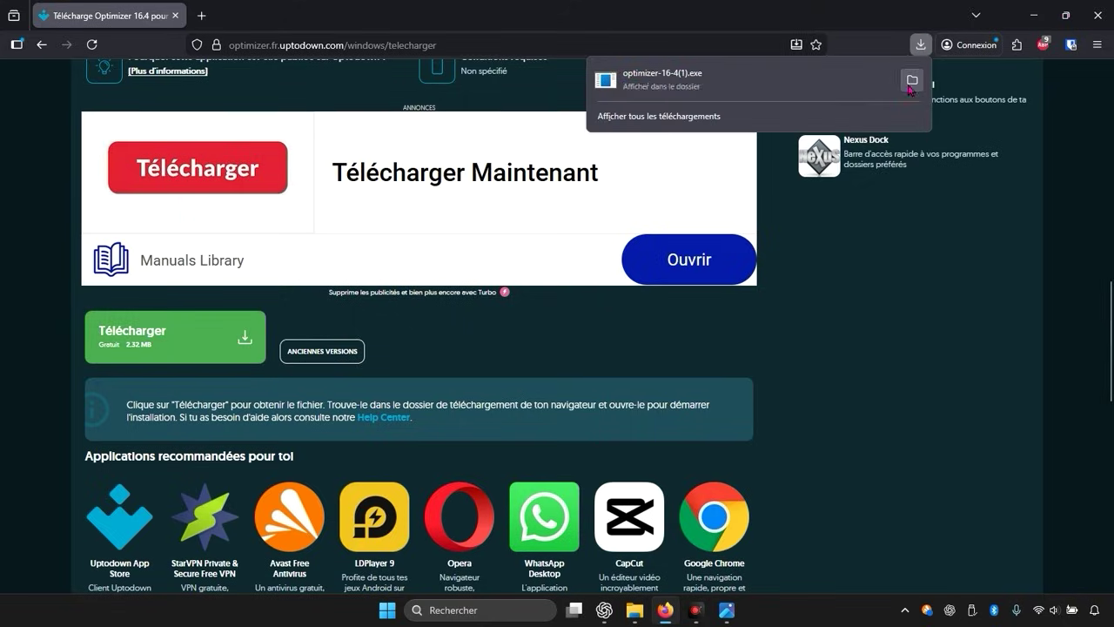
{"action": "left_click", "coordinate": [912, 79]}
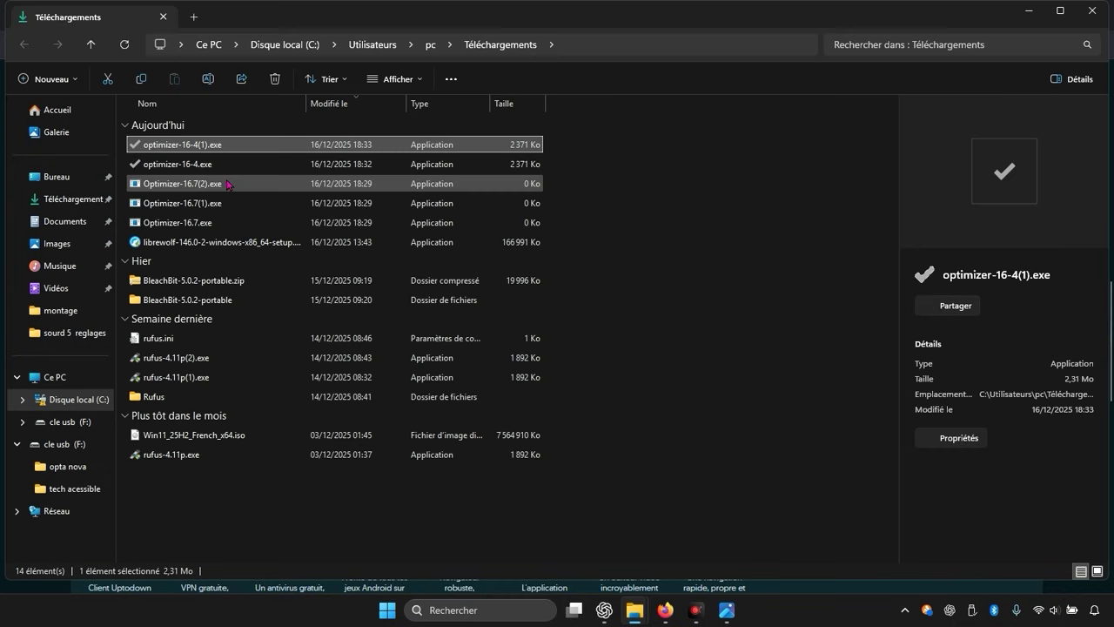
Launch the downloaded optimizer-16-4(1).exe and minimize the browser window.
{"action": "double_click", "coordinate": [214, 149]}
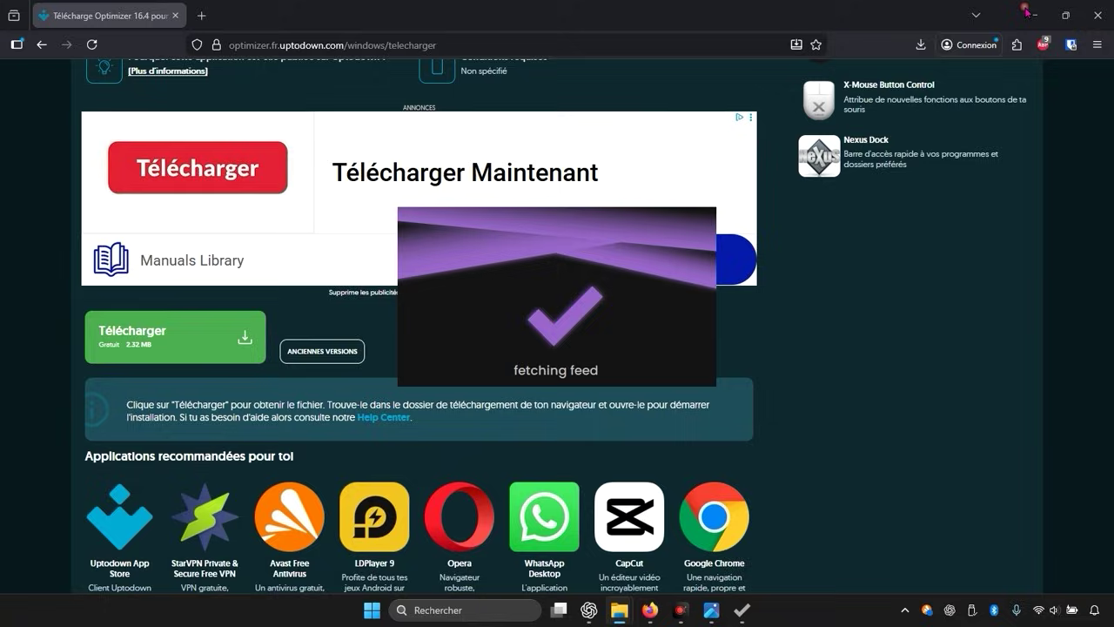
{"action": "left_click", "coordinate": [1028, 10]}
{"action": "left_click", "coordinate": [1036, 10]}
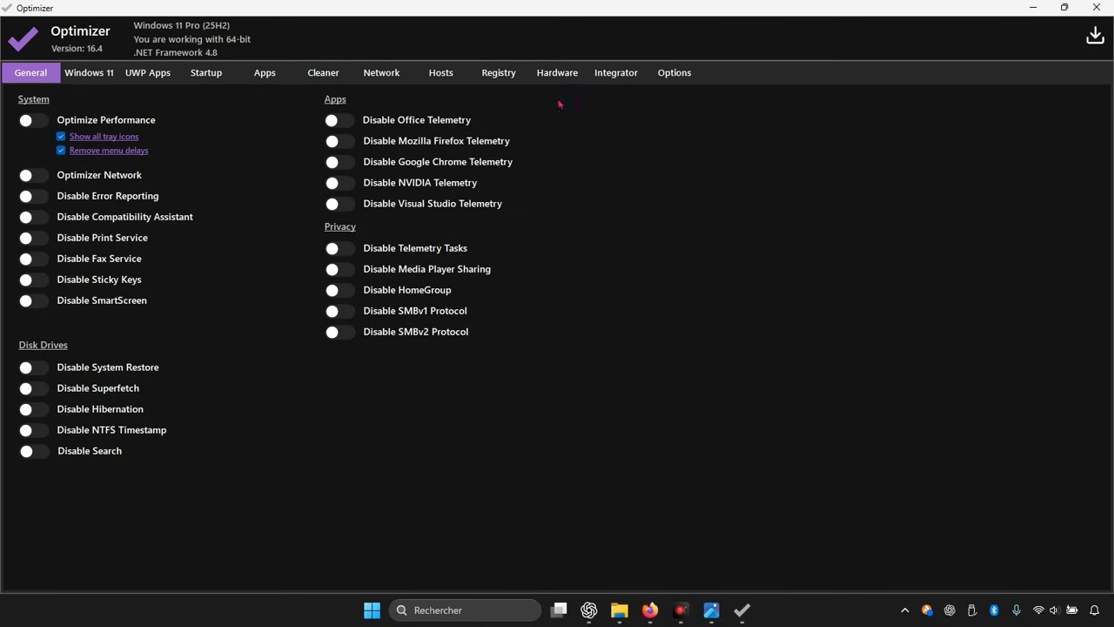
Set Optimizer's interface language to Français and return to the Universel settings.
{"action": "left_click", "coordinate": [668, 75]}
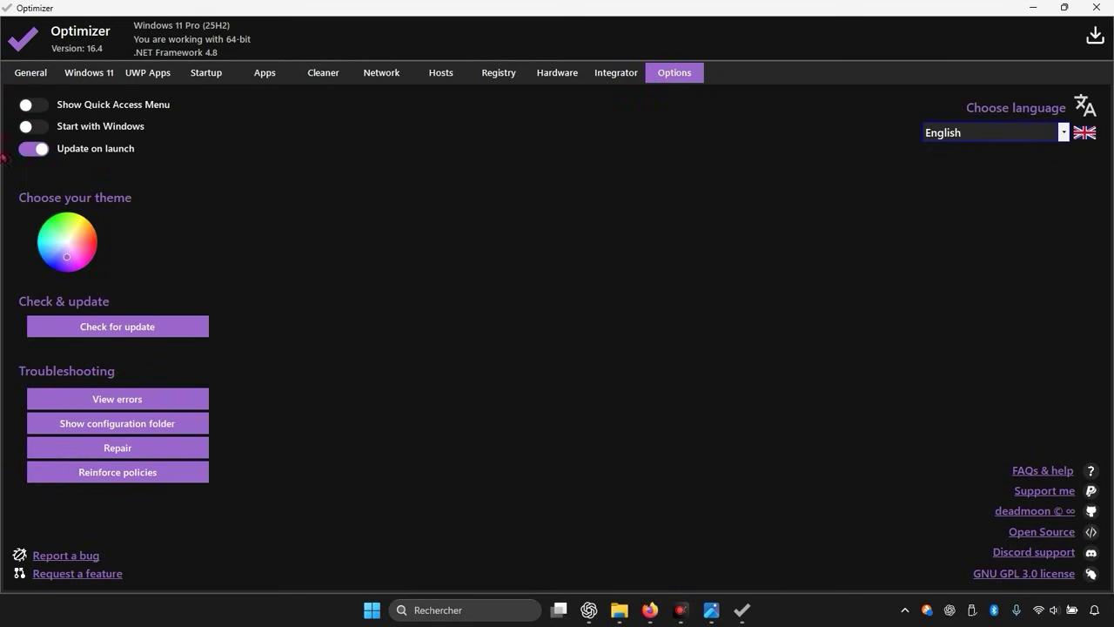
{"action": "left_click", "coordinate": [1001, 132]}
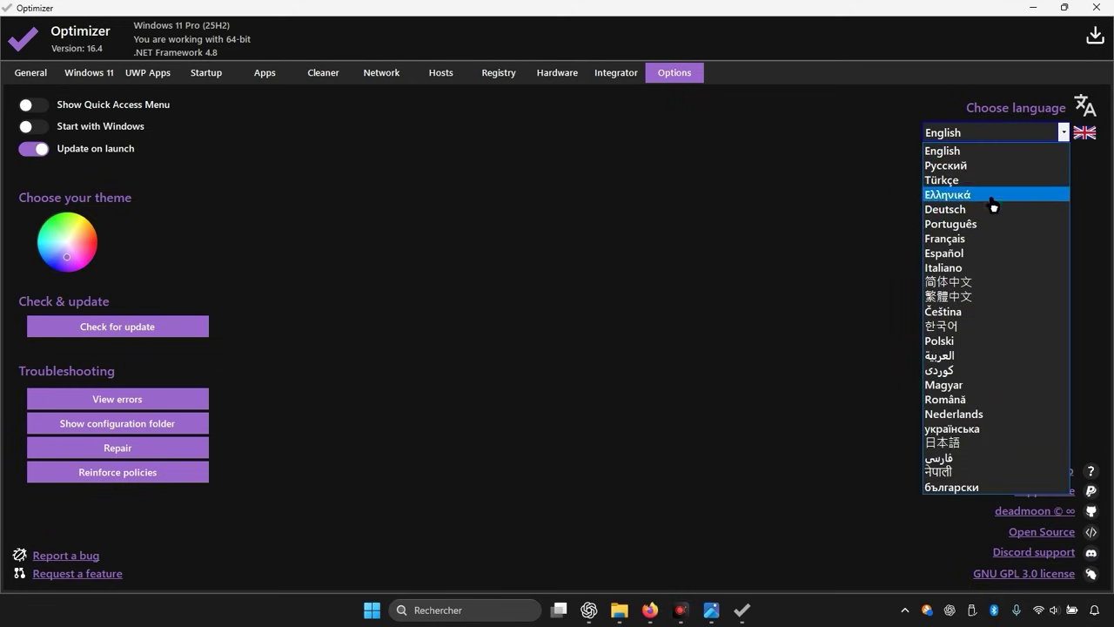
{"action": "left_click", "coordinate": [991, 240]}
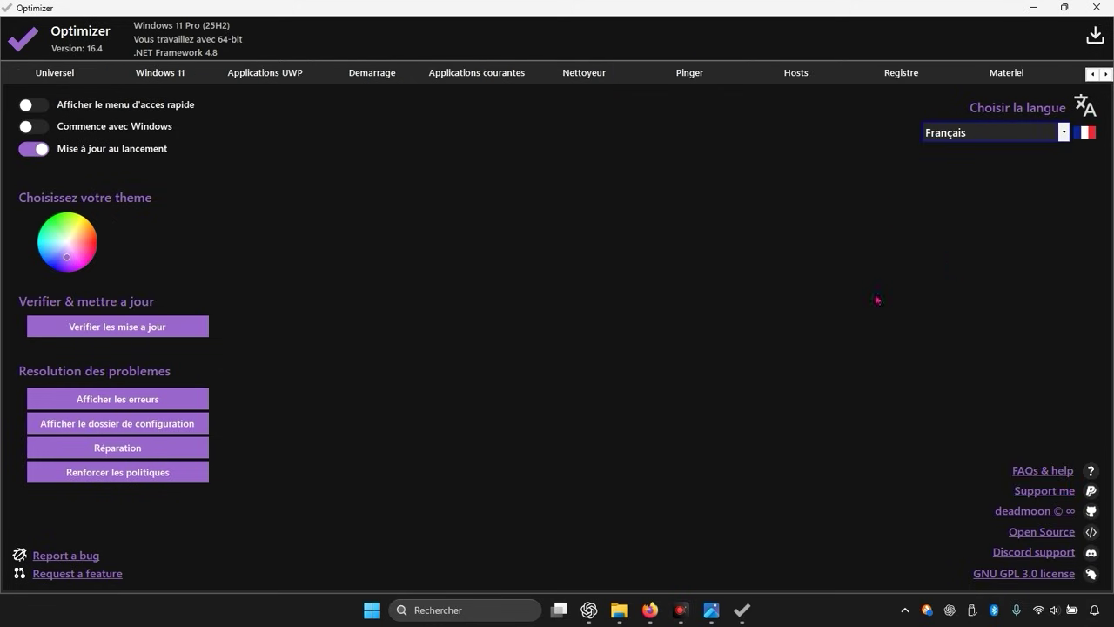
{"action": "left_click", "coordinate": [66, 73]}
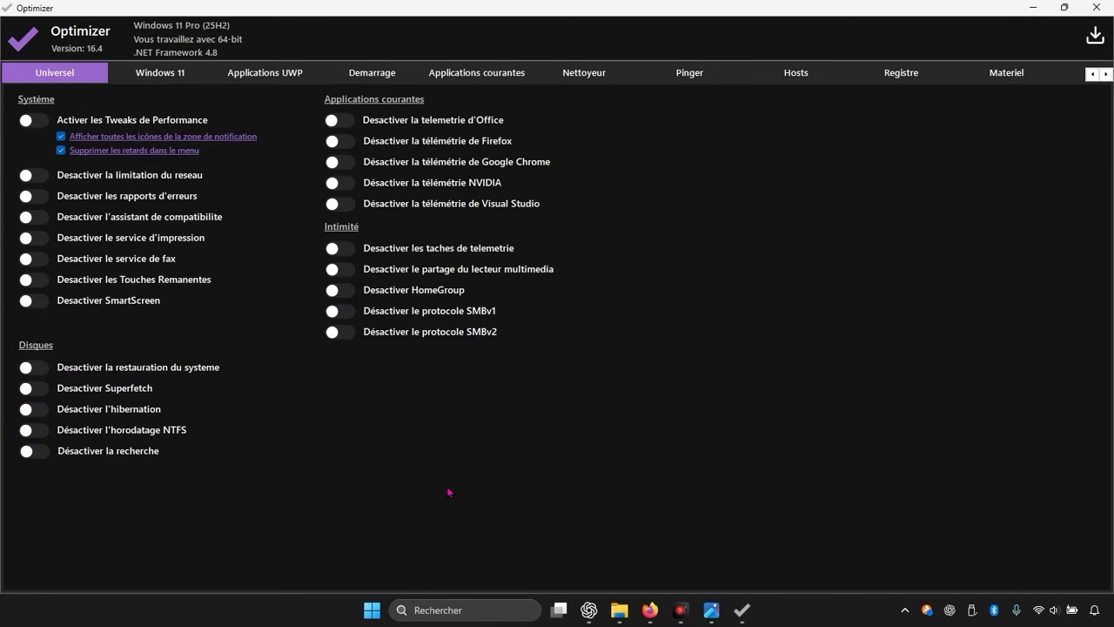
Minimize Optimizer, search Windows for "cre" and open Créer un point de restauration, moving the recorder window off the system properties.
{"action": "left_click", "coordinate": [681, 609]}
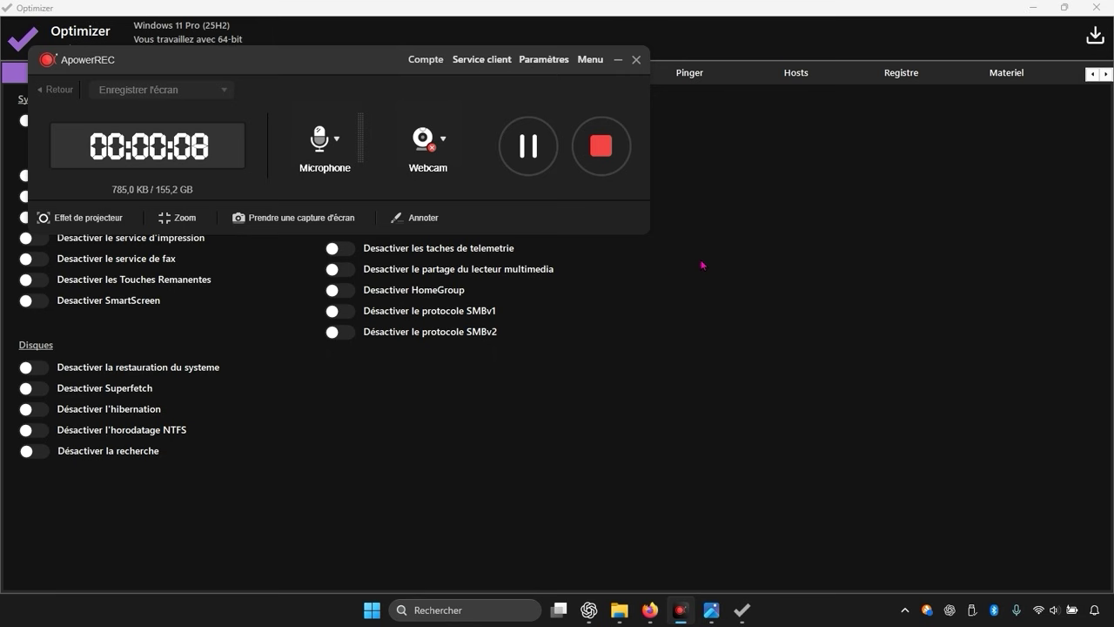
{"action": "left_click", "coordinate": [1032, 7]}
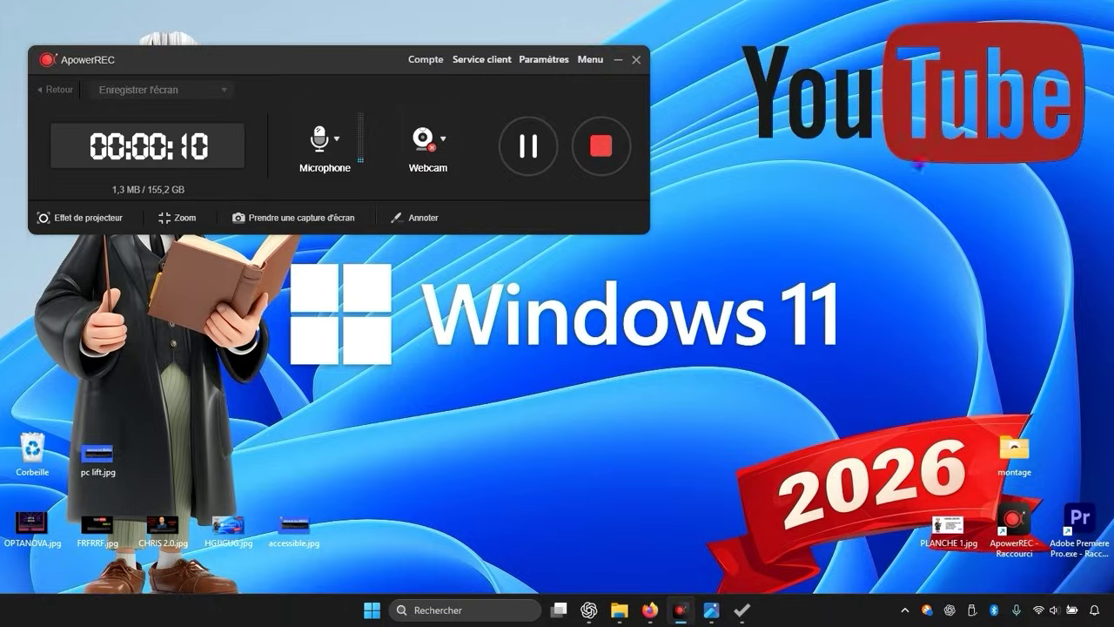
{"action": "left_click", "coordinate": [483, 609]}
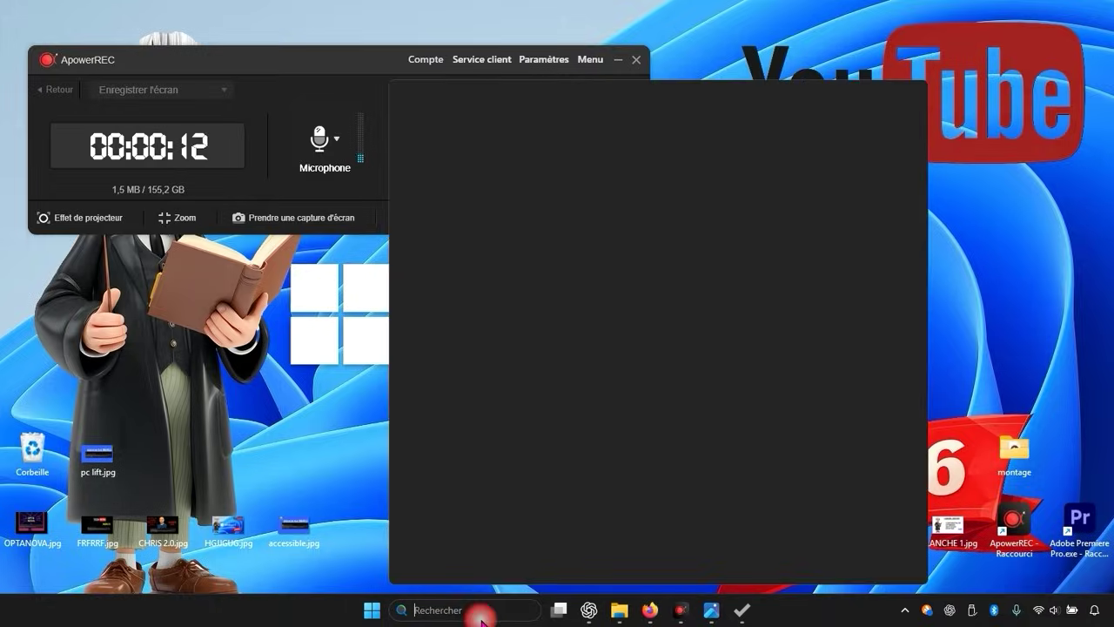
{"action": "type", "text": "cre"}
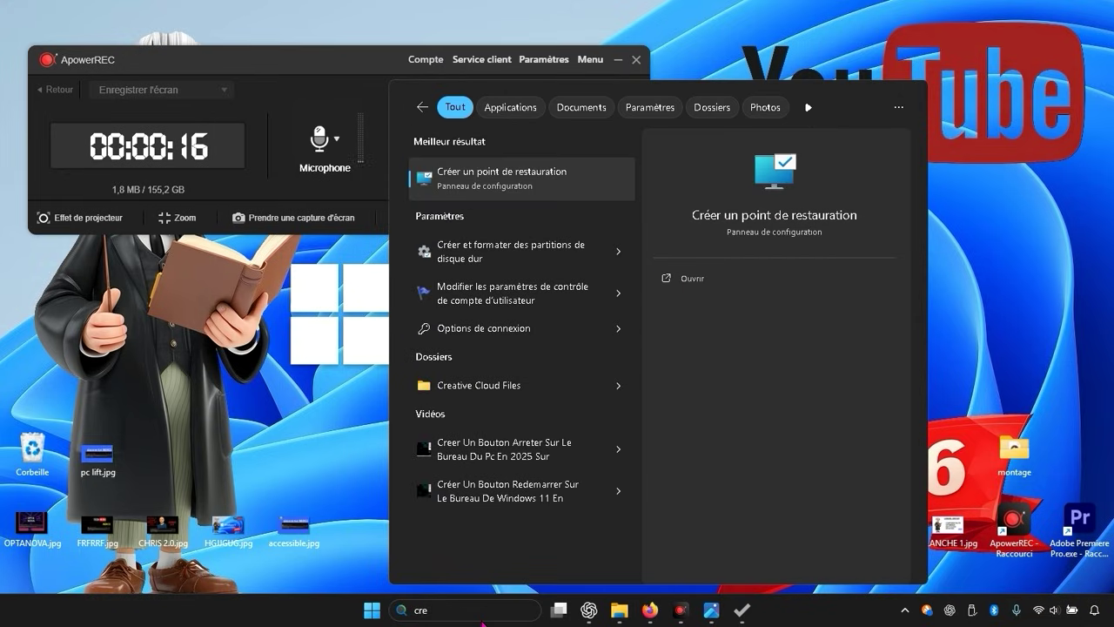
{"action": "left_click", "coordinate": [527, 178]}
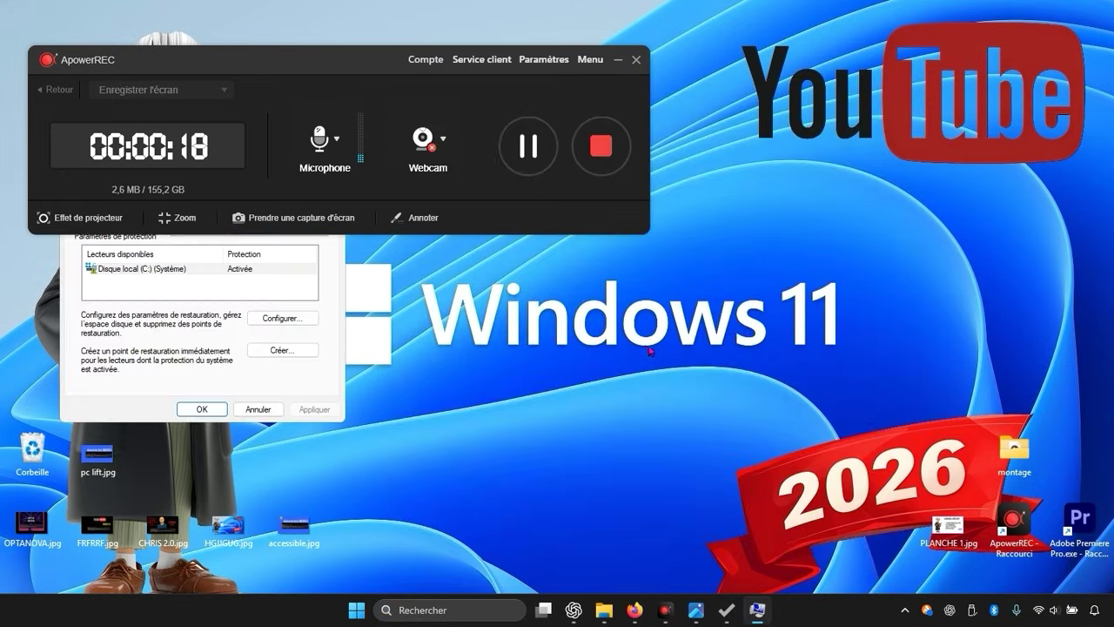
{"action": "left_click_drag", "start_coordinate": [280, 70], "coordinate": [699, 41]}
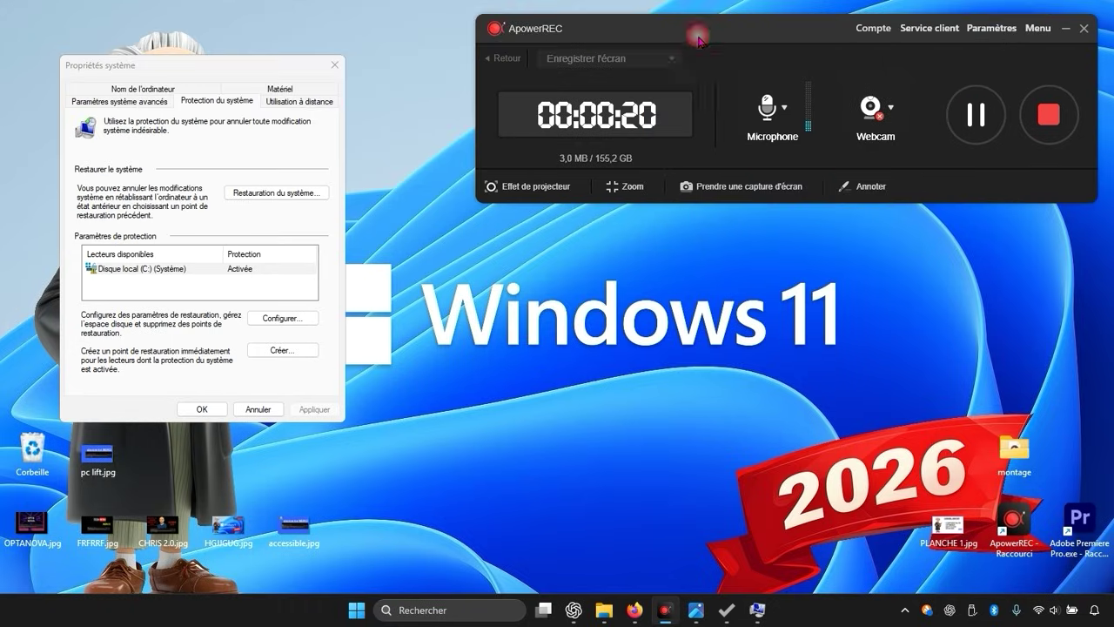
{"action": "left_click", "coordinate": [281, 352]}
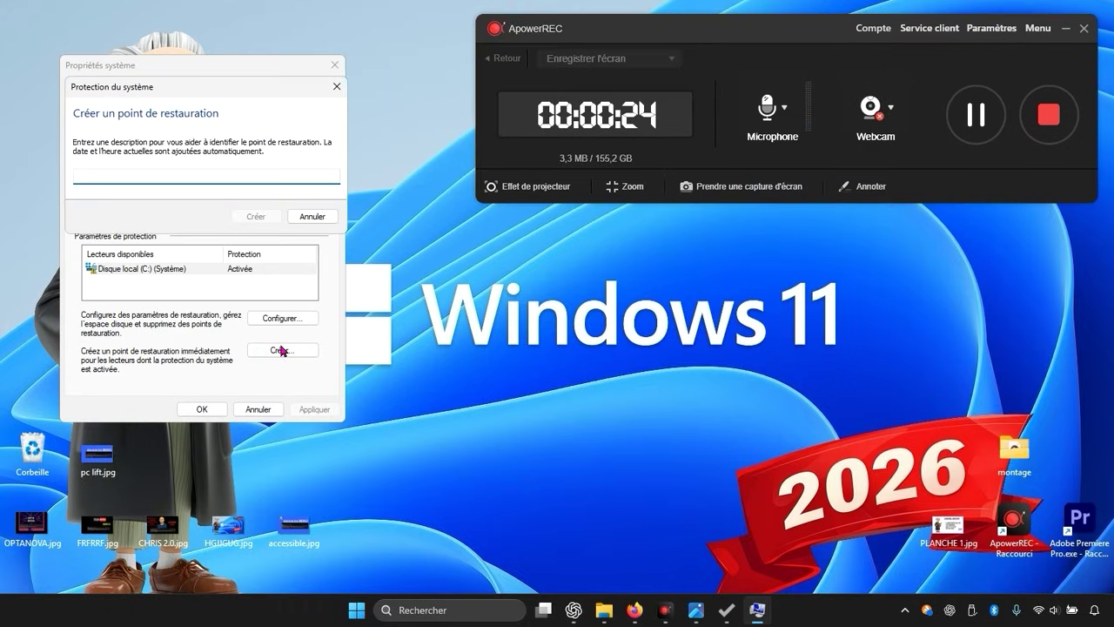
{"action": "left_click", "coordinate": [337, 86]}
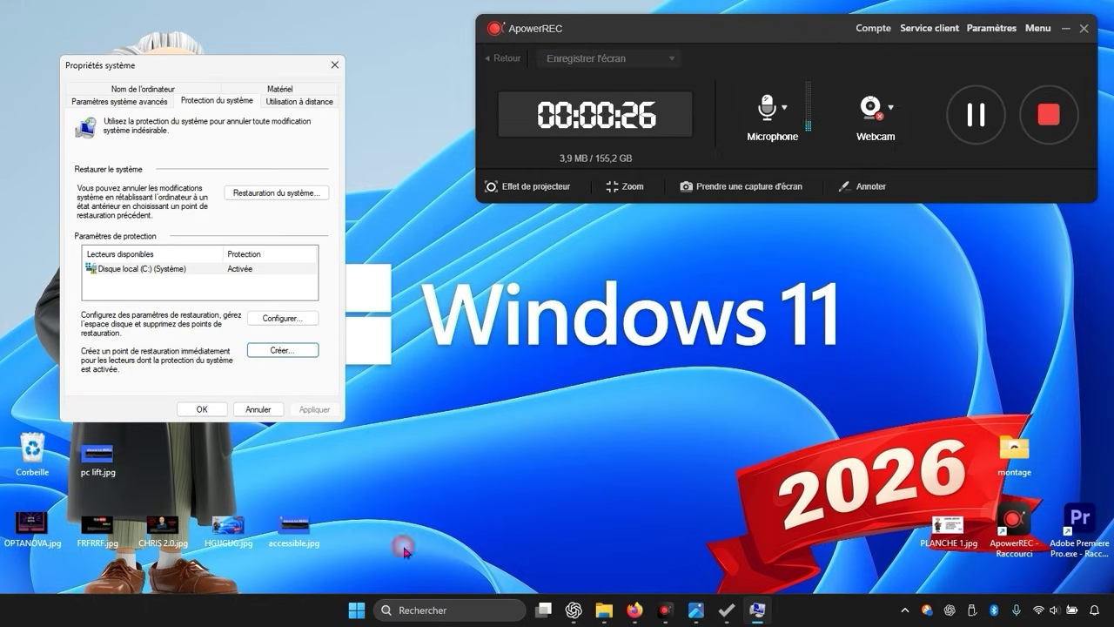
{"action": "key", "text": "Return"}
{"action": "type", "text": "r"}
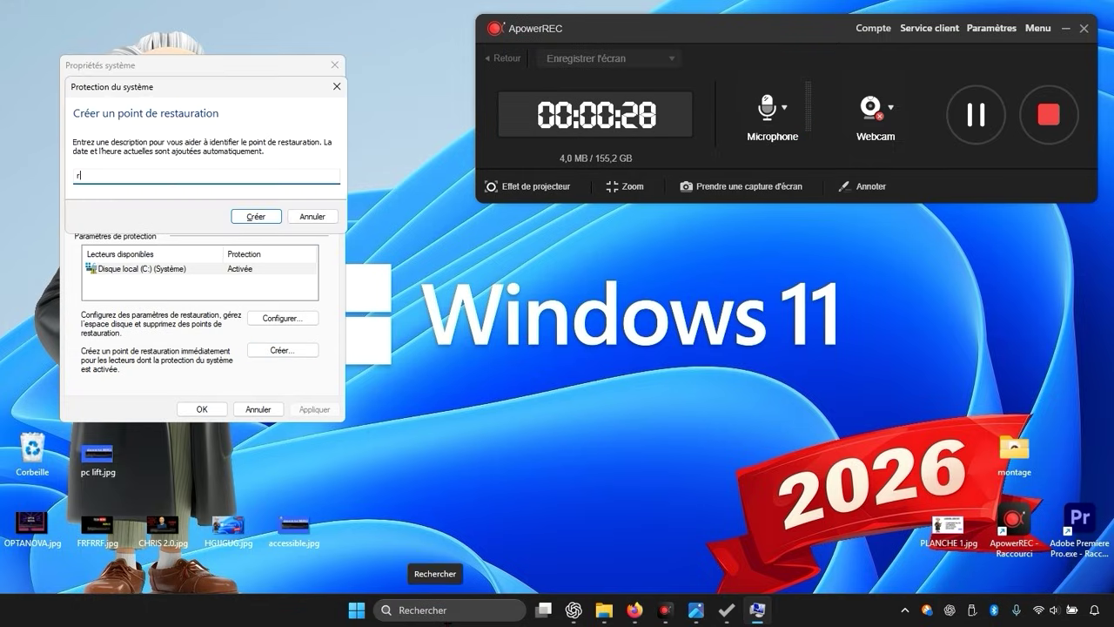
{"action": "type", "text": "eer"}
{"action": "left_click", "coordinate": [337, 87]}
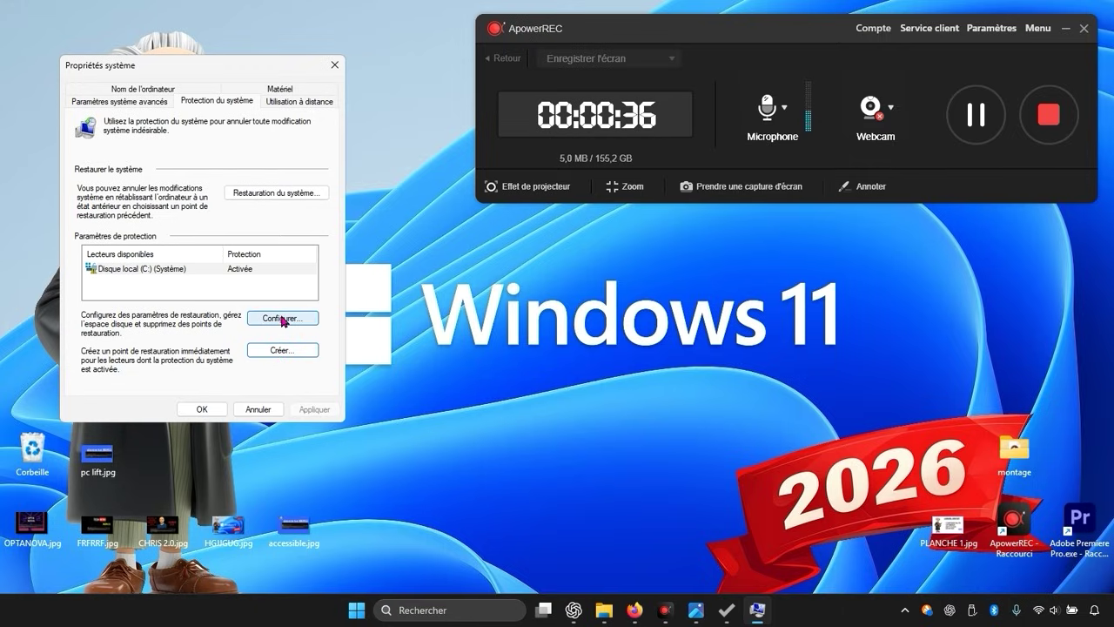
Confirm activated system protection for Disque local (C:), create a restore point described as "oprimize" and close the system properties.
{"action": "left_click", "coordinate": [282, 319]}
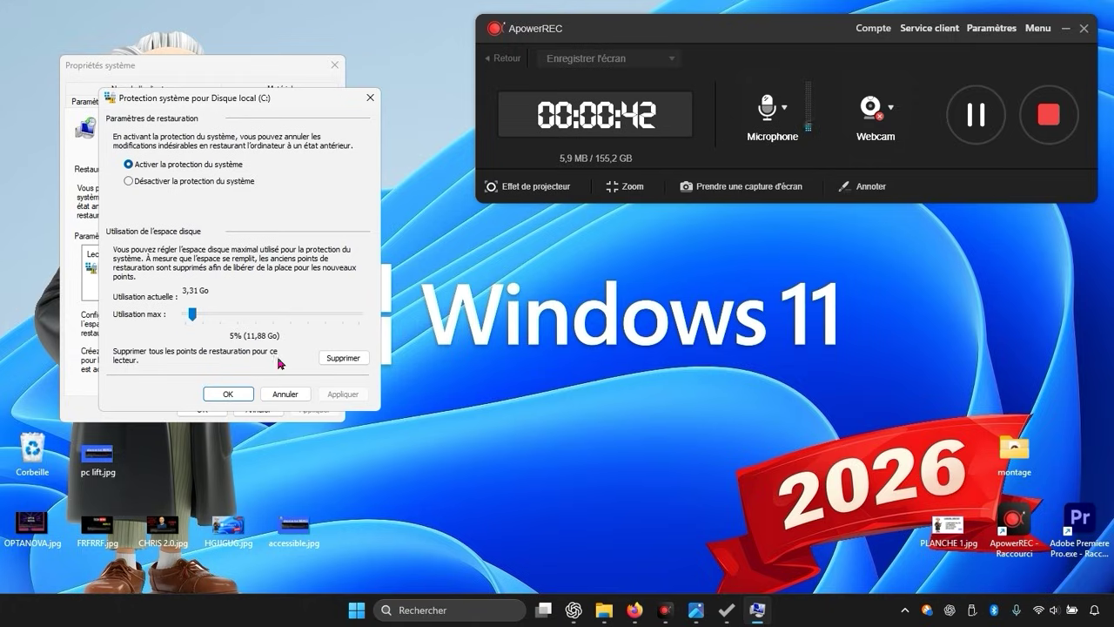
{"action": "left_click", "coordinate": [218, 395]}
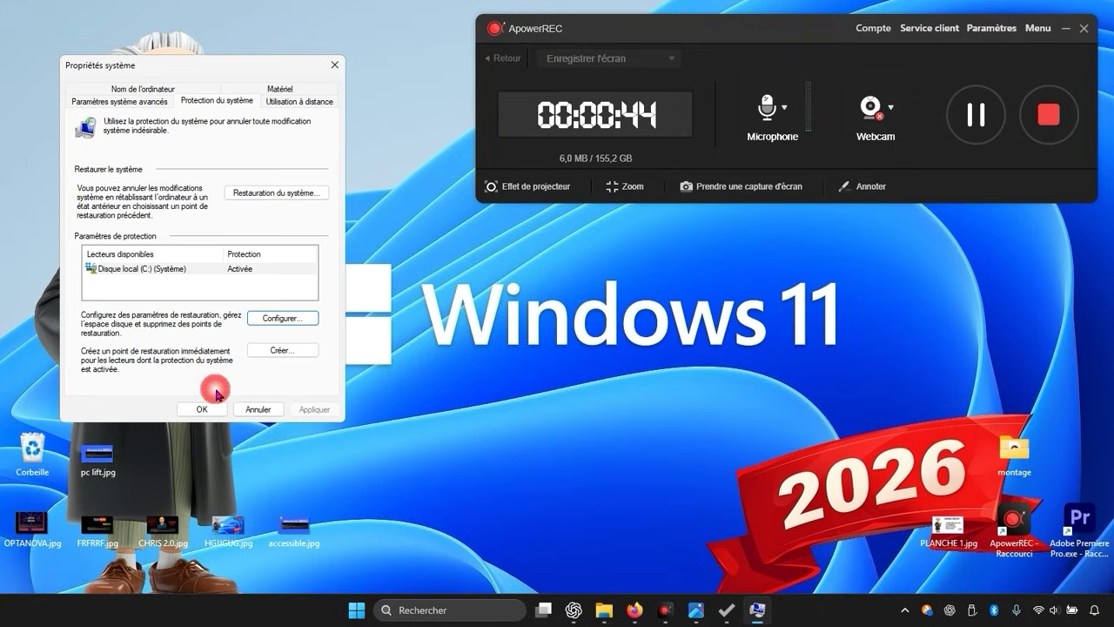
{"action": "left_click", "coordinate": [260, 352]}
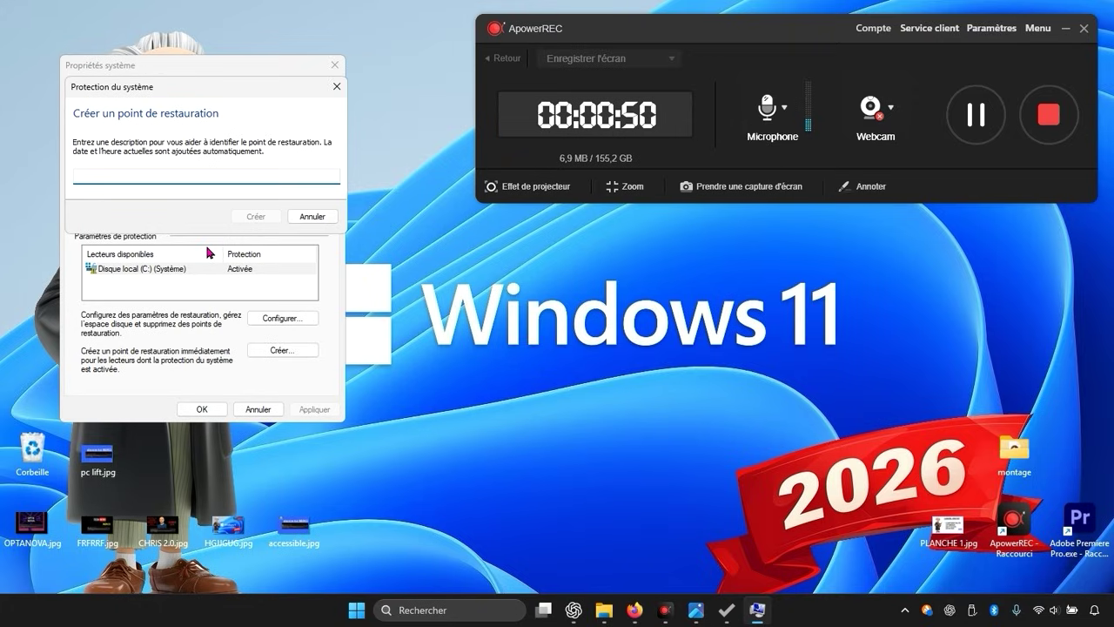
{"action": "type", "text": "opr"}
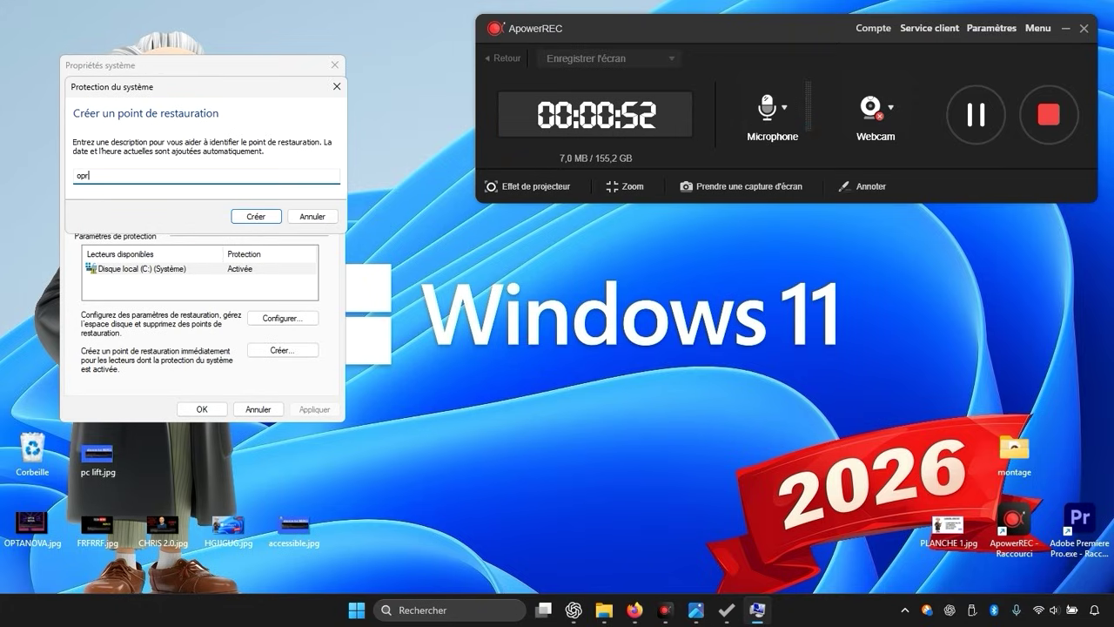
{"action": "type", "text": "imize"}
{"action": "left_click", "coordinate": [256, 215]}
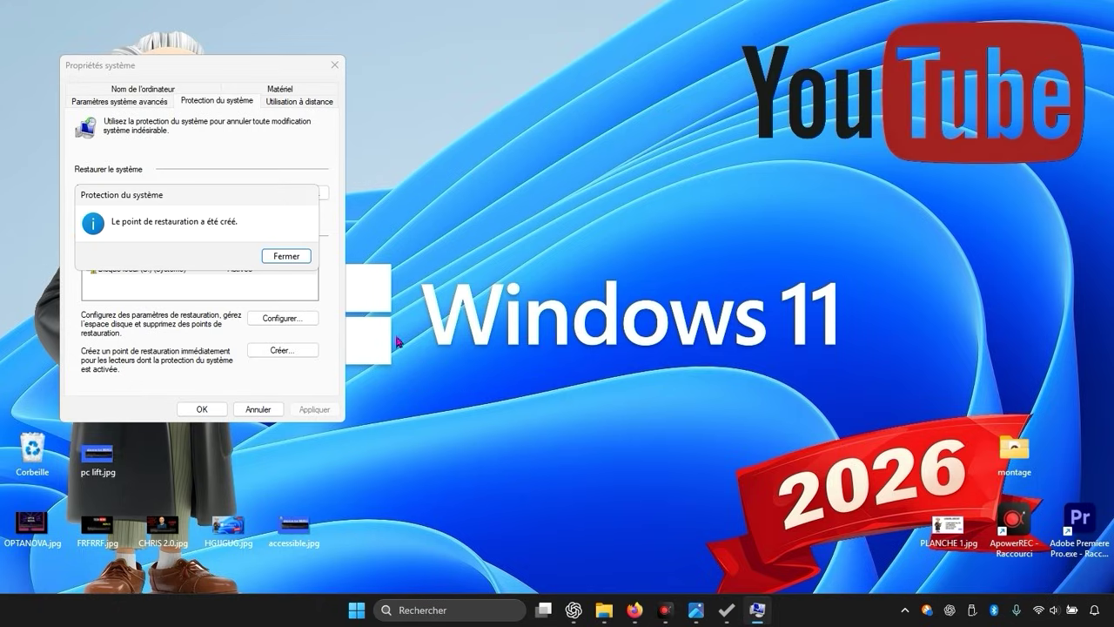
{"action": "left_click", "coordinate": [277, 257]}
{"action": "left_click", "coordinate": [220, 415]}
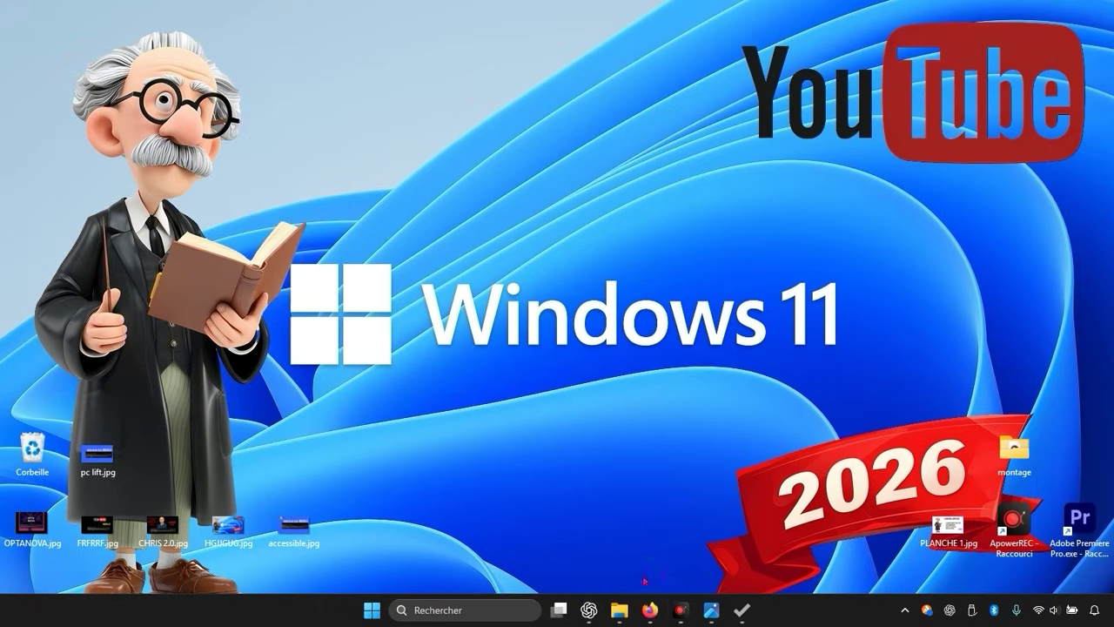
Switch to Optimizer and enable the performance tweaks, the removal of the network limitation and the deactivation of error reports.
{"action": "left_click", "coordinate": [740, 611]}
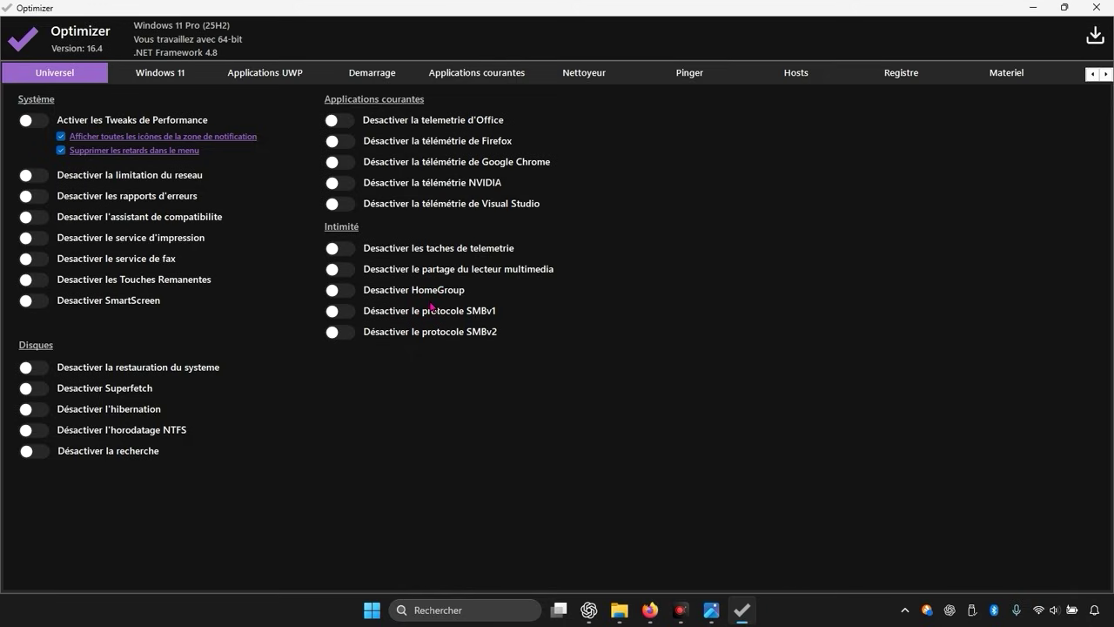
{"action": "key", "text": "alt+Tab"}
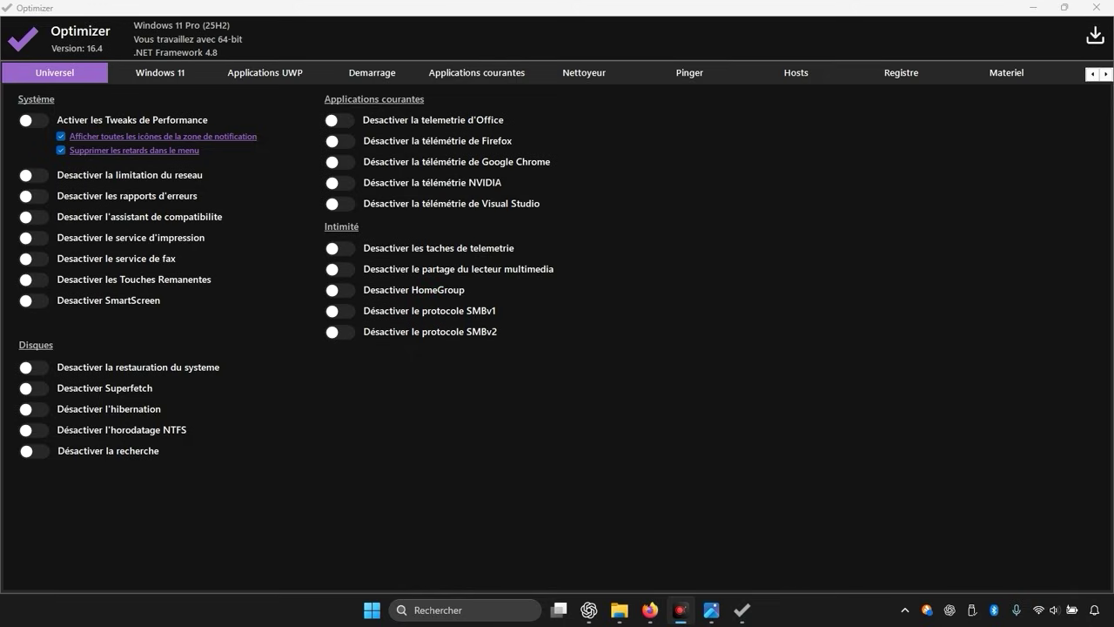
{"action": "left_click", "coordinate": [33, 119]}
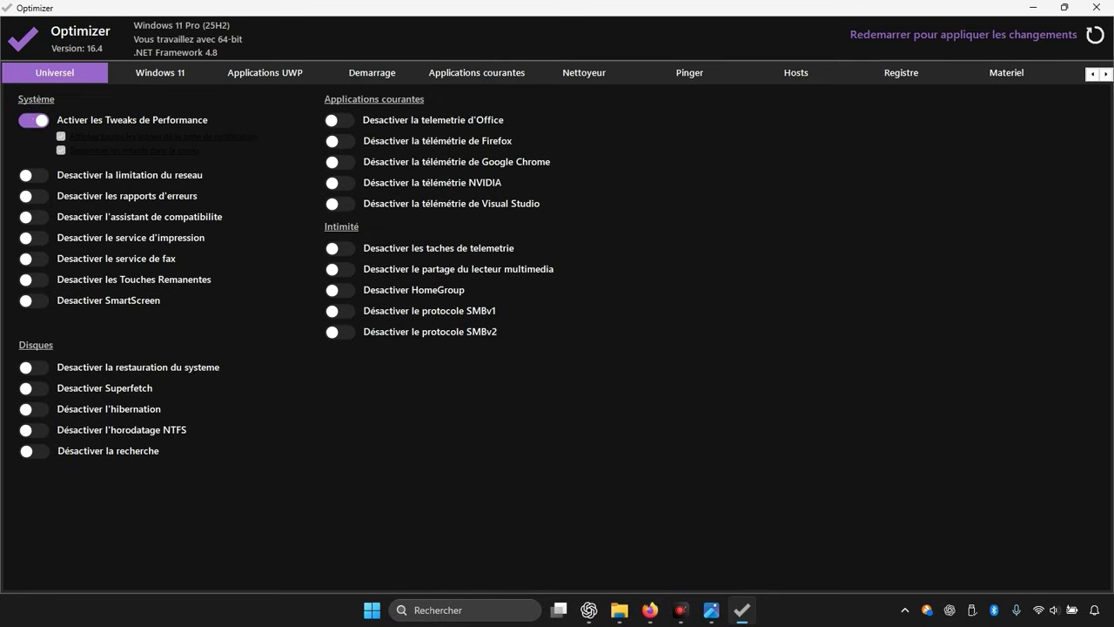
{"action": "left_click", "coordinate": [33, 119]}
{"action": "left_click", "coordinate": [35, 174]}
{"action": "left_click", "coordinate": [38, 196]}
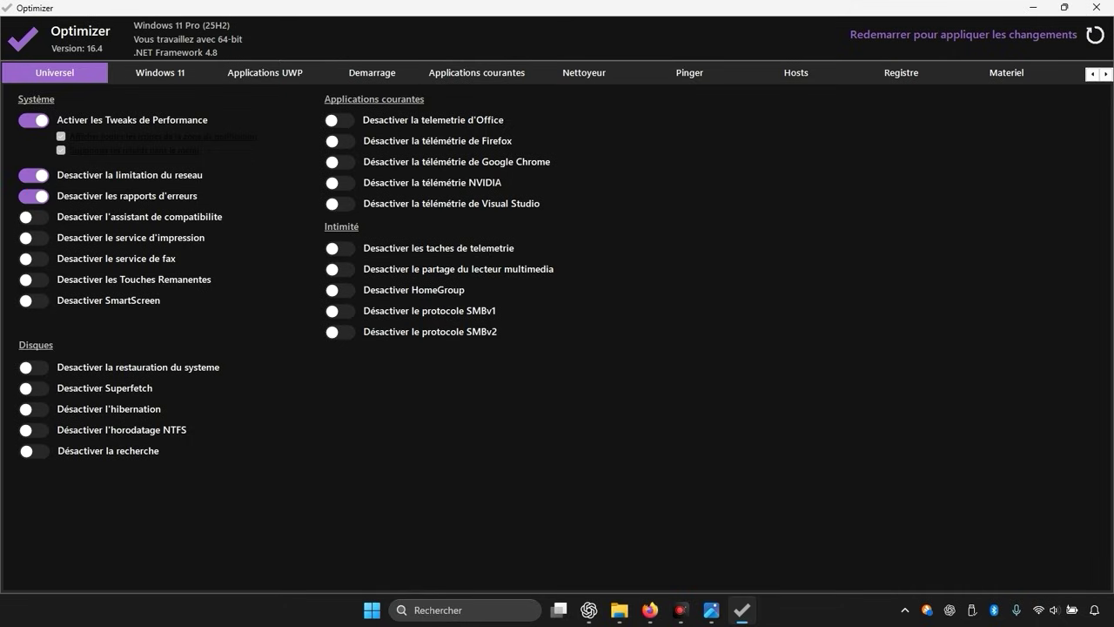
Turn on the options that disable the compatibility assistant, the fax service, Sticky Keys (Touches Remanentes) and Superfetch.
{"action": "left_click", "coordinate": [39, 215]}
{"action": "left_click", "coordinate": [39, 258]}
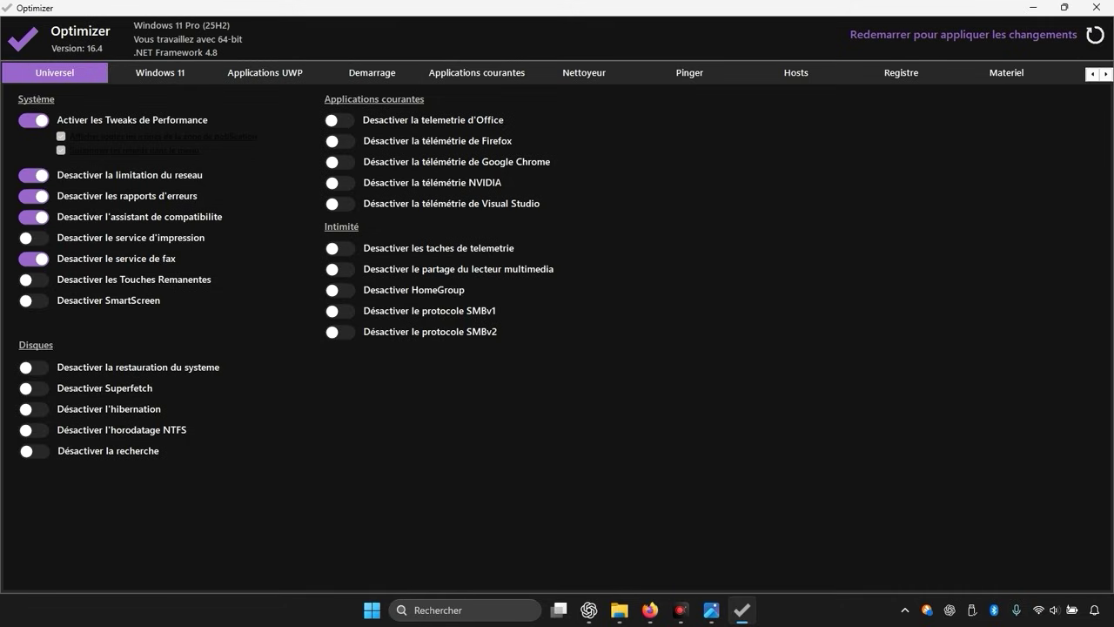
{"action": "left_click", "coordinate": [35, 280]}
{"action": "left_click", "coordinate": [33, 388]}
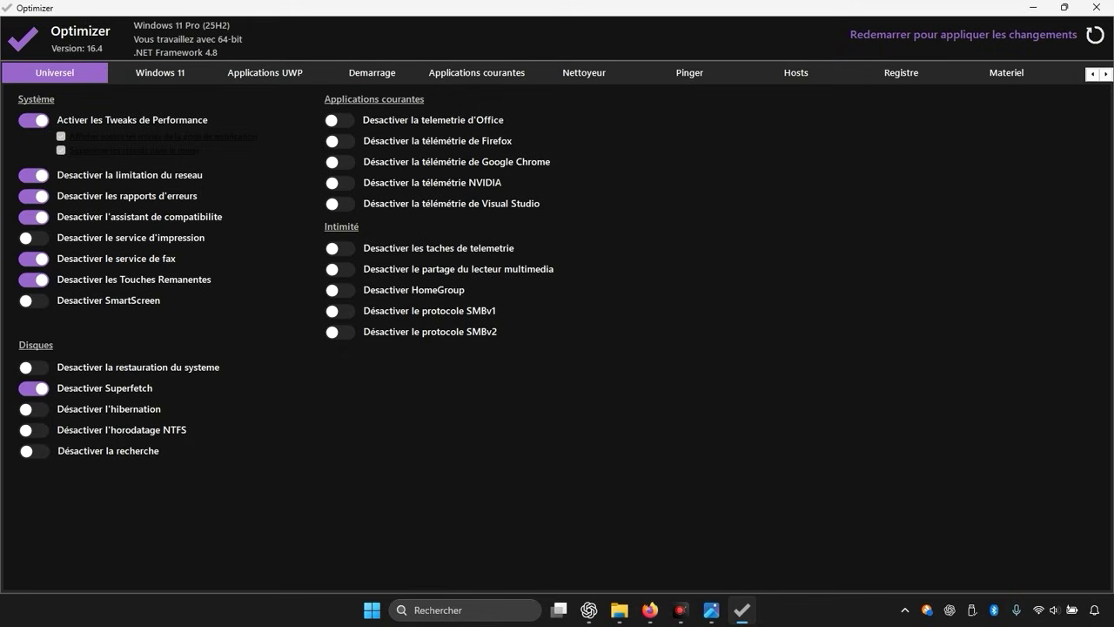
Disable telemetry for Office, Firefox, Google Chrome, NVIDIA and Visual Studio.
{"action": "left_click", "coordinate": [338, 121]}
{"action": "left_click", "coordinate": [341, 141]}
{"action": "left_click", "coordinate": [341, 164]}
{"action": "left_click", "coordinate": [340, 183]}
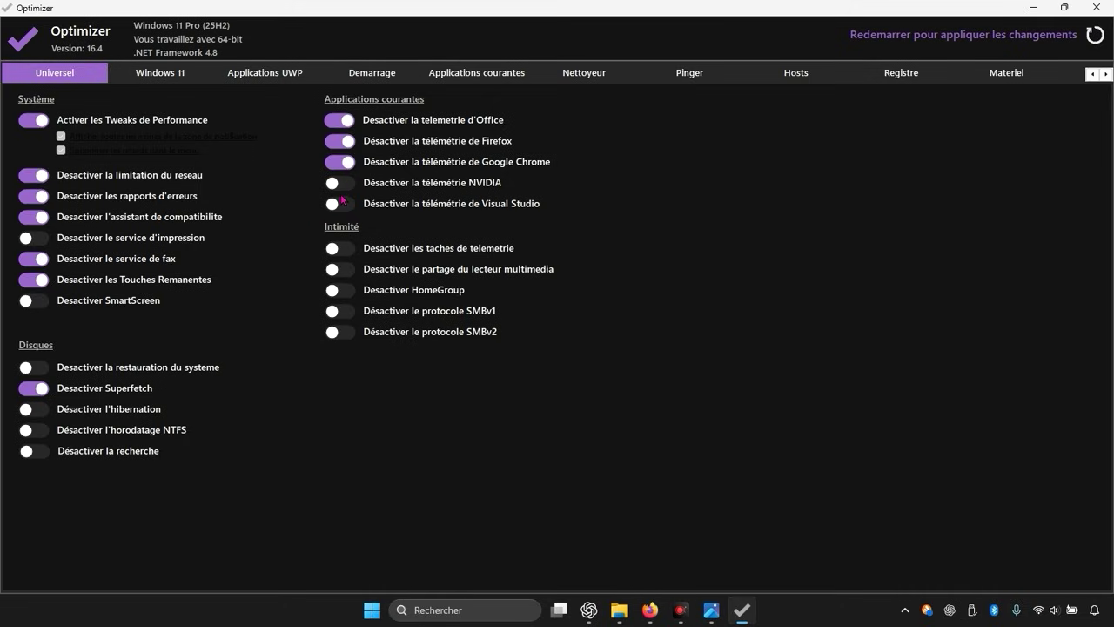
{"action": "left_click", "coordinate": [345, 206]}
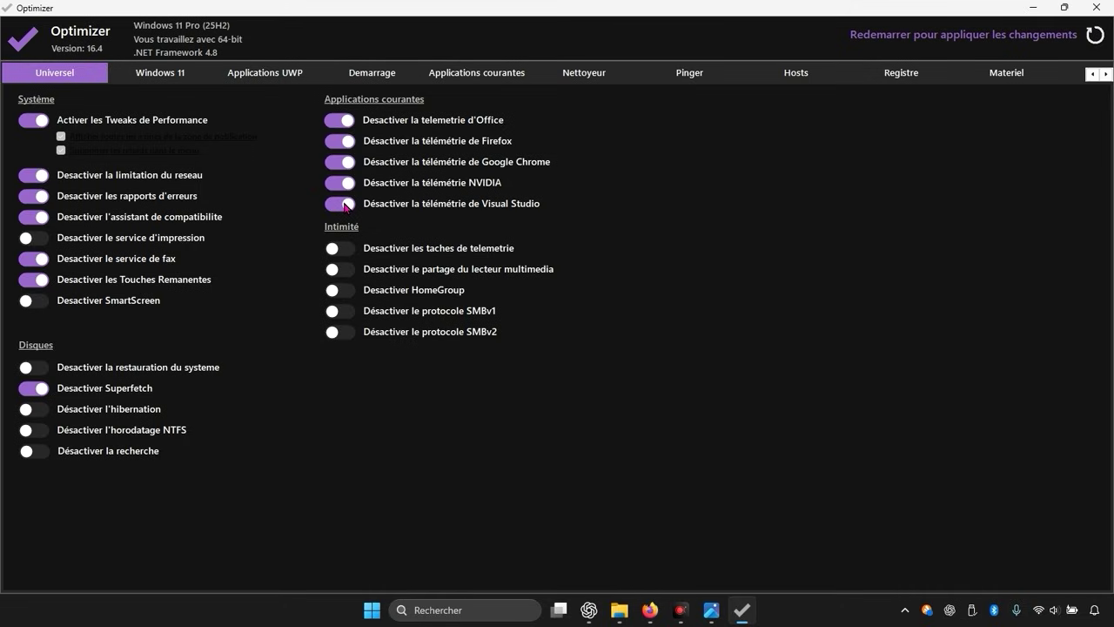
Turn on the Intimité options that disable telemetry tasks, HomeGroup and the SMBv1 protocol.
{"action": "left_click", "coordinate": [343, 259]}
{"action": "left_click", "coordinate": [344, 252]}
{"action": "left_click", "coordinate": [346, 293]}
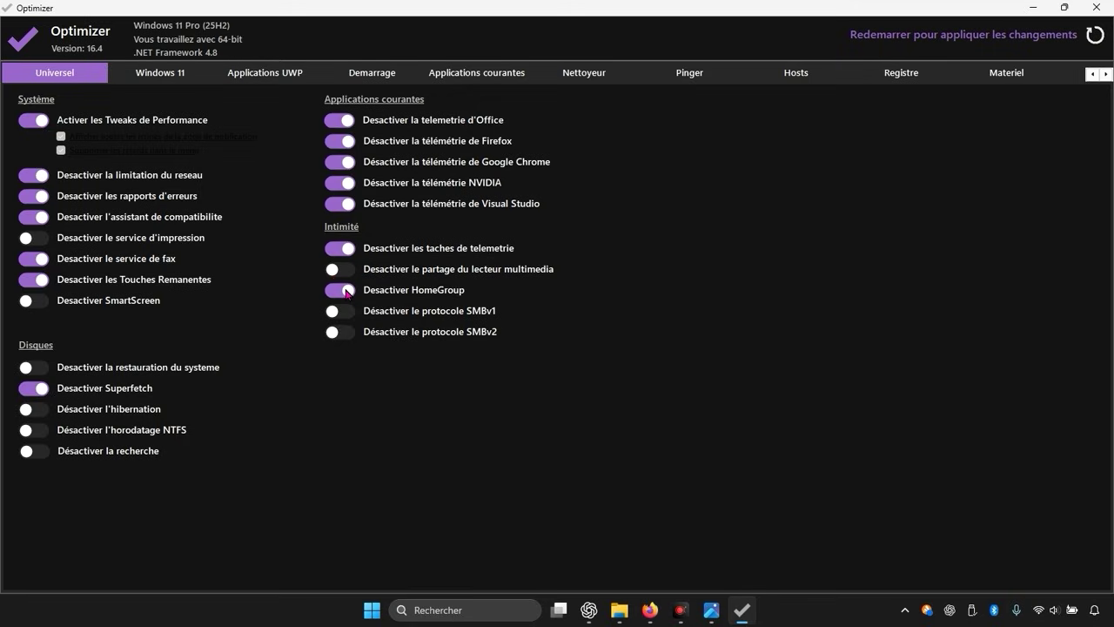
{"action": "left_click", "coordinate": [348, 314]}
Select temporary files (Fichiers temporaires), error reports (Rapports d'erreurs) and emptying the recycle bin (Vider la corbeille) for Windows cleaning.
{"action": "left_click", "coordinate": [583, 74]}
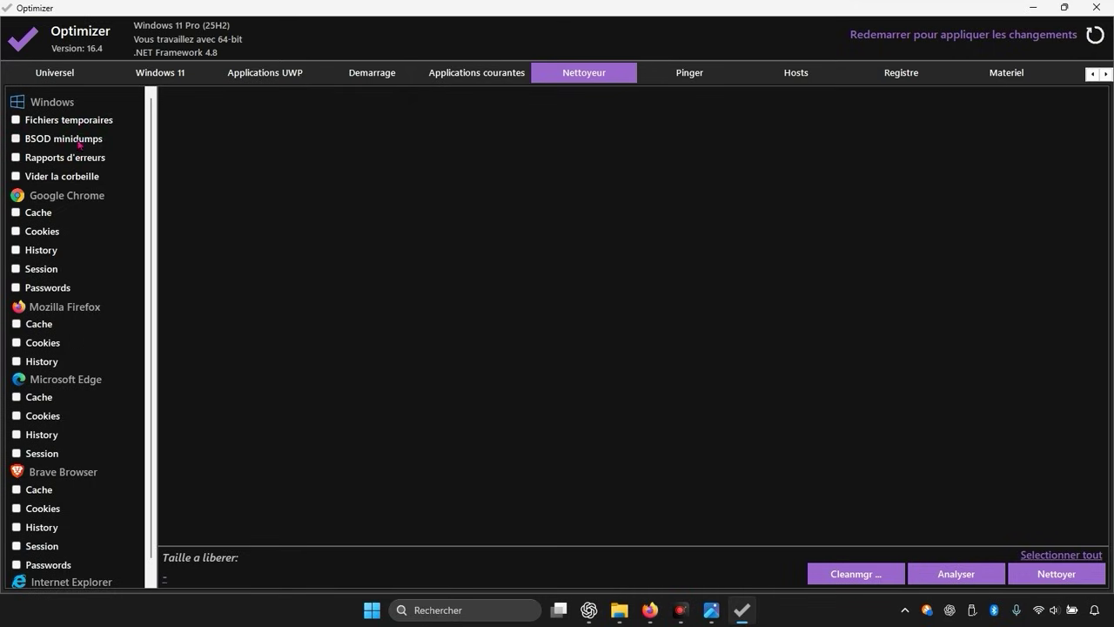
{"action": "left_click", "coordinate": [14, 128]}
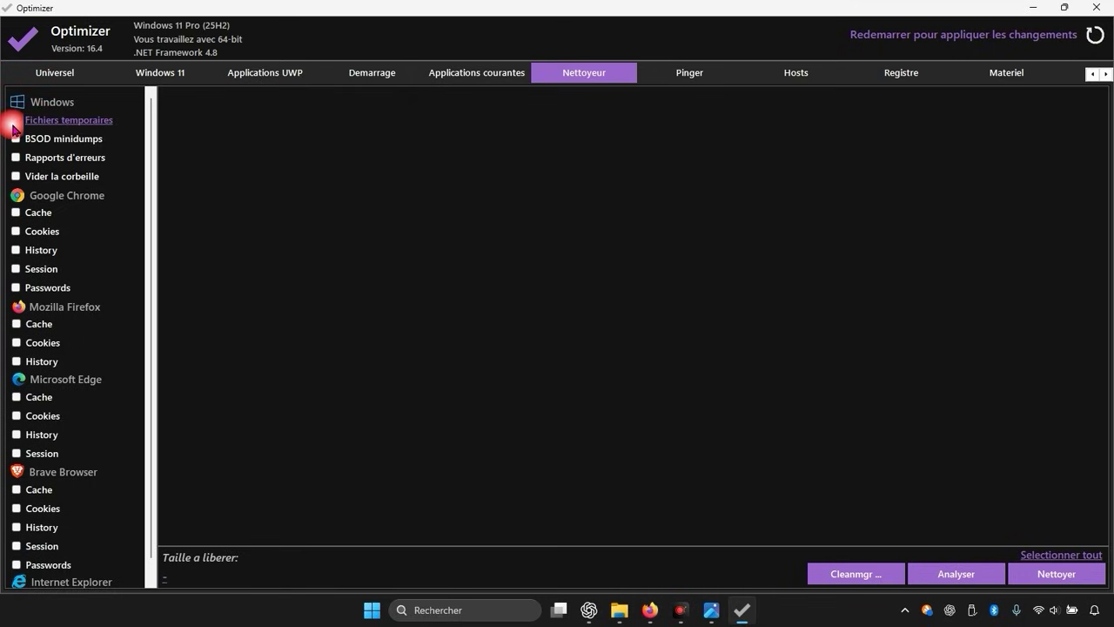
{"action": "left_click", "coordinate": [16, 157]}
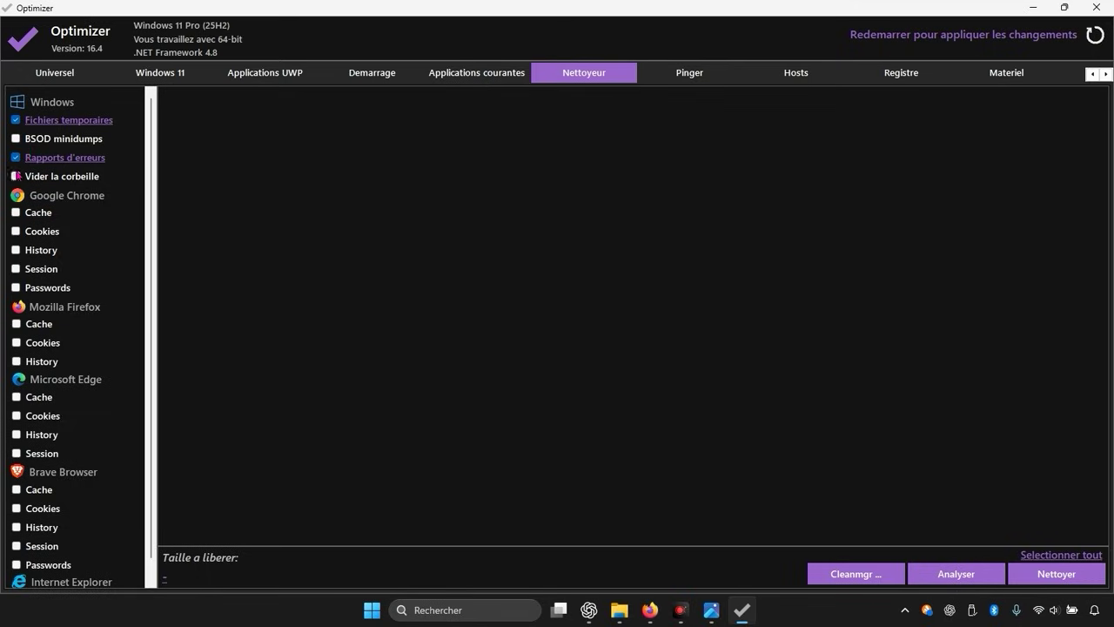
{"action": "left_click", "coordinate": [16, 176]}
Select the Google Chrome Cache, History and Session for cleaning, leaving Cookies and Passwords out.
{"action": "scroll", "coordinate": [60, 306], "scroll_direction": "down", "scroll_amount": 1}
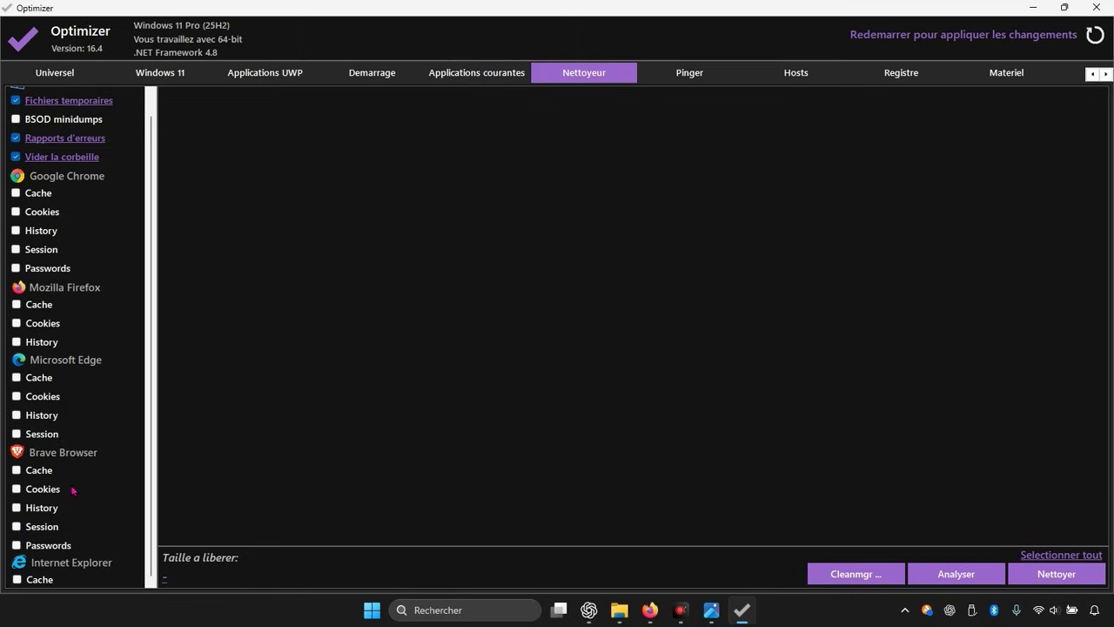
{"action": "scroll", "coordinate": [73, 491], "scroll_direction": "up", "scroll_amount": 1}
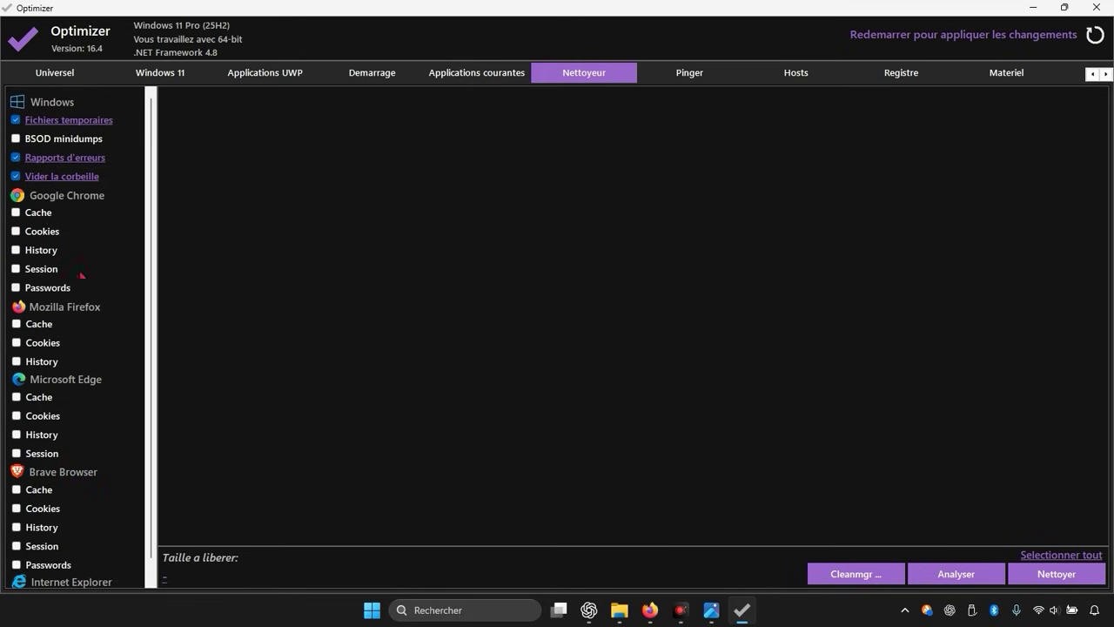
{"action": "left_click", "coordinate": [40, 213]}
{"action": "left_click", "coordinate": [46, 244]}
{"action": "left_click", "coordinate": [34, 252]}
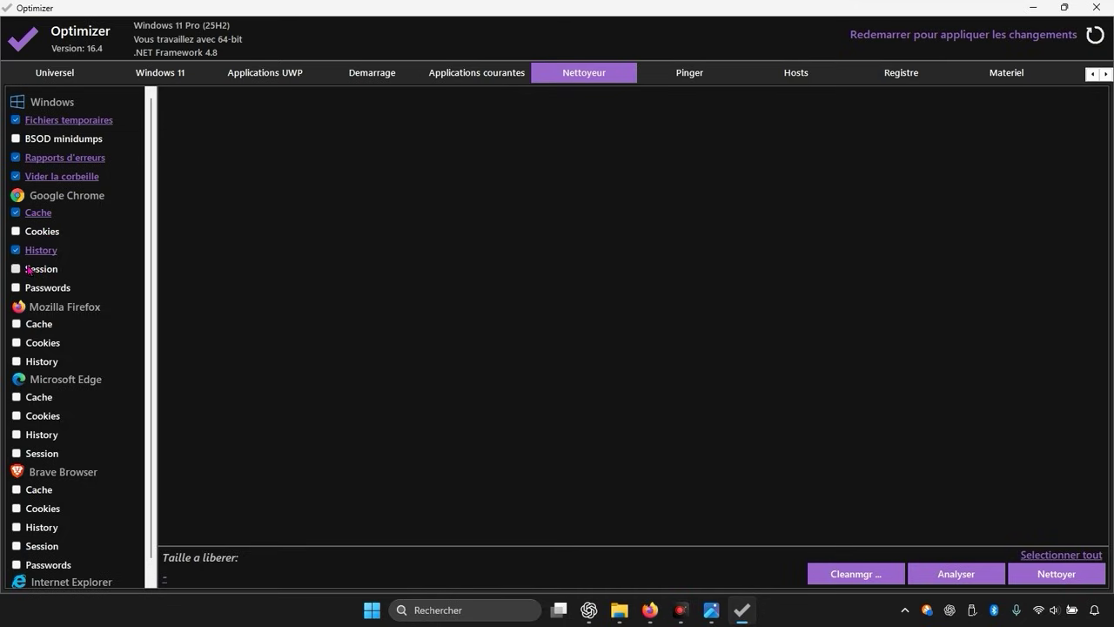
{"action": "left_click", "coordinate": [29, 269]}
{"action": "key", "text": "F12"}
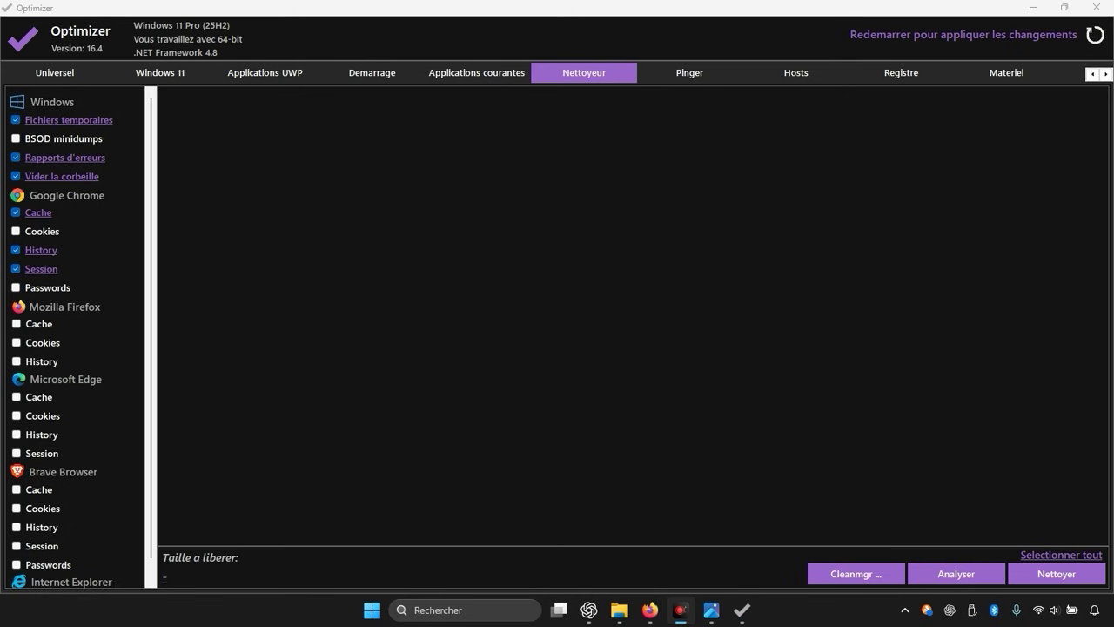
In the Windows 11 system tweaks, disable My People, enable Long Paths, remove Cast to Device and restore the classic photo viewer.
{"action": "left_click", "coordinate": [173, 71]}
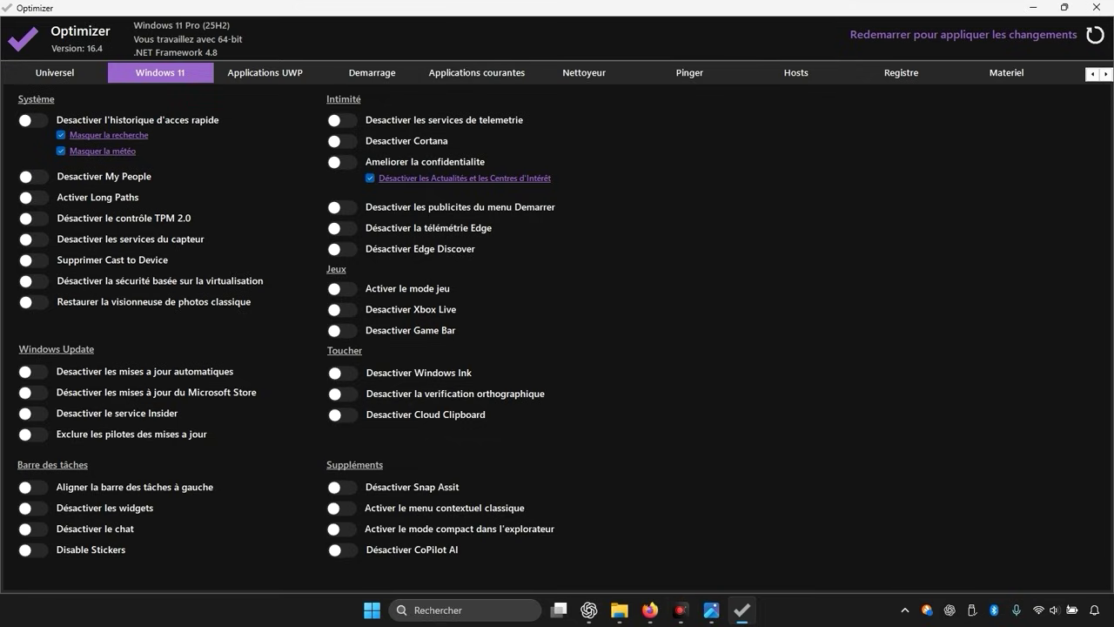
{"action": "left_click", "coordinate": [33, 176]}
{"action": "left_click", "coordinate": [33, 197]}
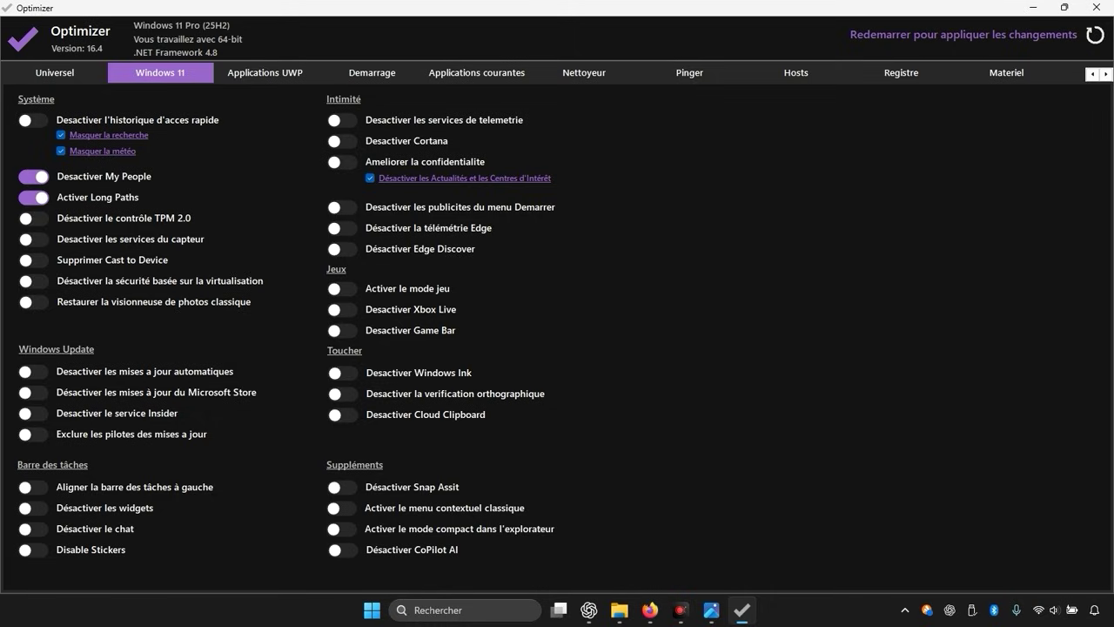
{"action": "left_click", "coordinate": [42, 260]}
{"action": "left_click", "coordinate": [35, 302]}
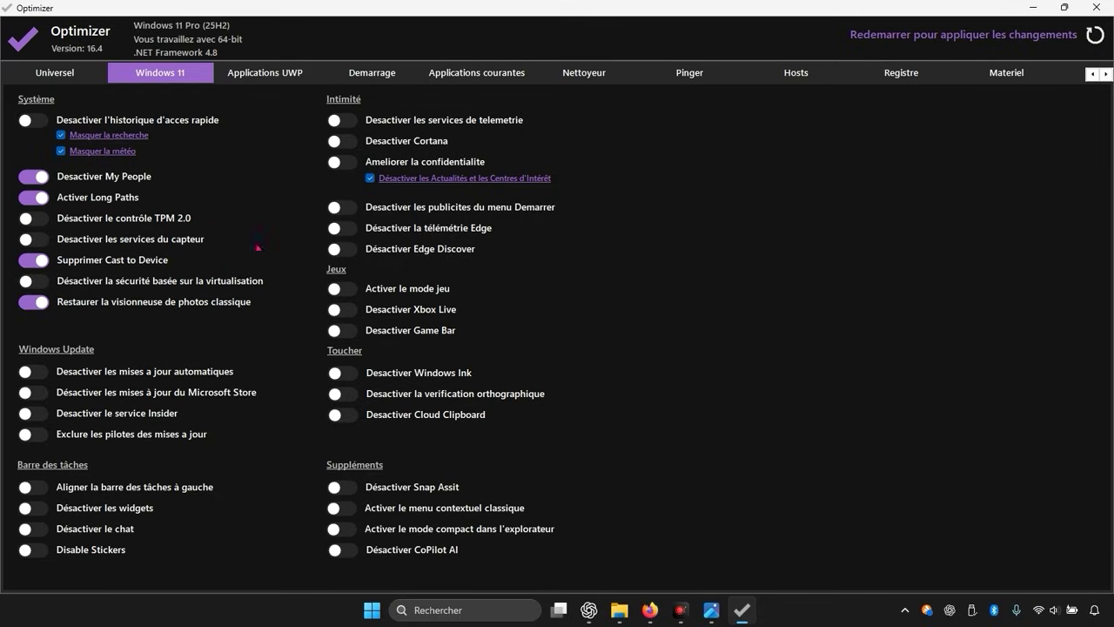
Turn on the Windows 11 privacy tweaks for telemetry services, Cortana, improved confidentiality, Start menu ads, Edge telemetry and Edge Discover.
{"action": "left_click", "coordinate": [355, 124]}
{"action": "left_click", "coordinate": [355, 146]}
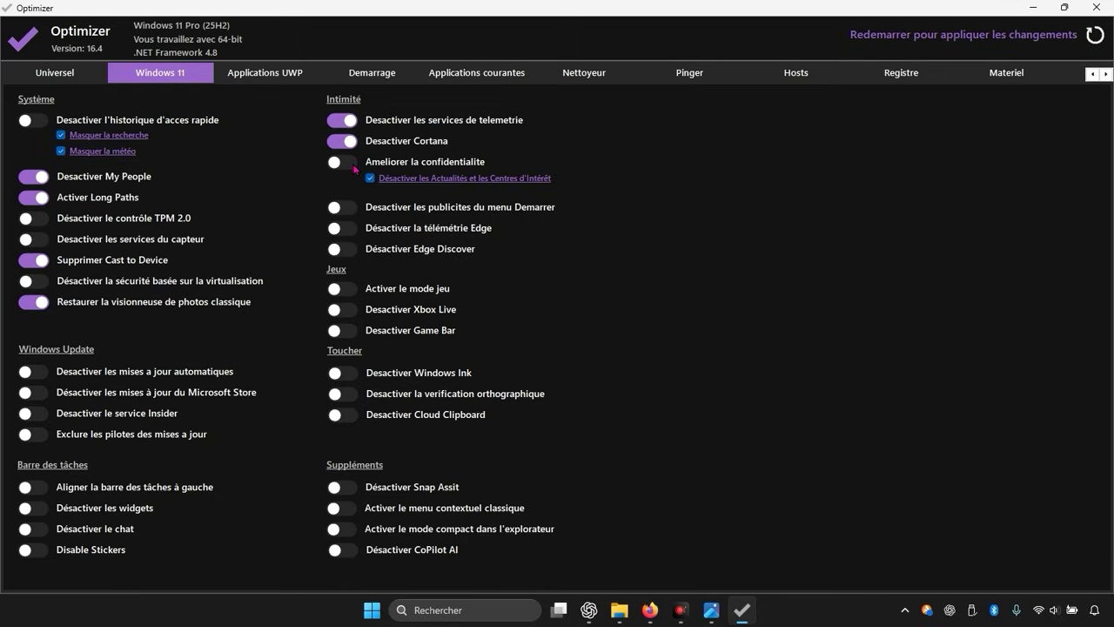
{"action": "left_click", "coordinate": [355, 166]}
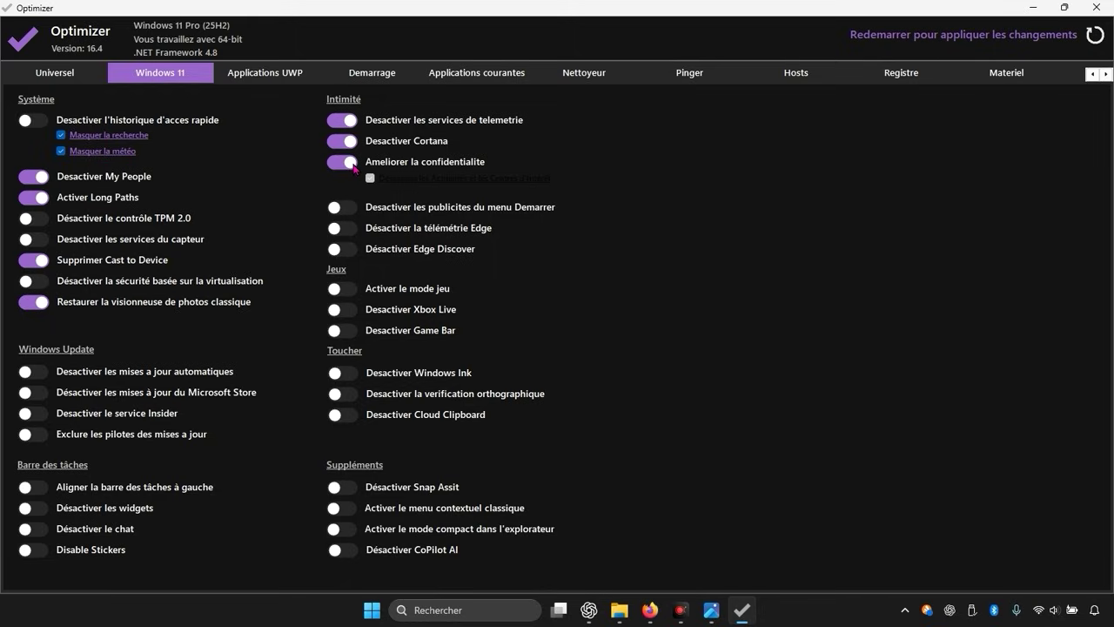
{"action": "left_click", "coordinate": [351, 210]}
{"action": "left_click", "coordinate": [351, 229]}
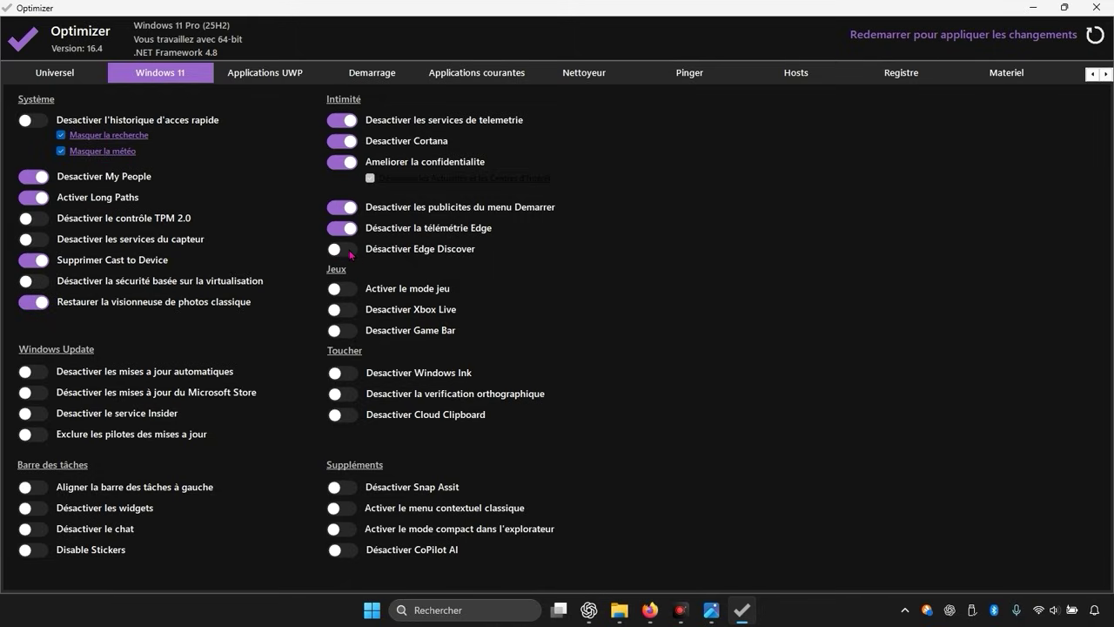
{"action": "left_click", "coordinate": [350, 251]}
Enable game mode and disable Xbox Live and Game Bar in the Jeux options.
{"action": "left_click", "coordinate": [347, 293]}
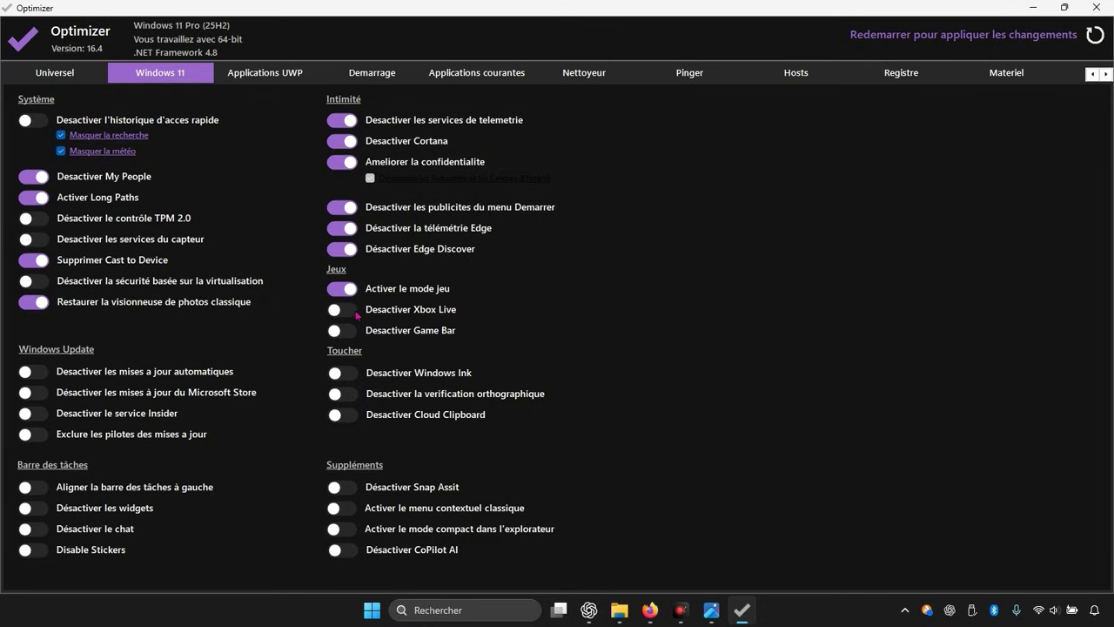
{"action": "left_click", "coordinate": [355, 314]}
{"action": "left_click", "coordinate": [347, 331]}
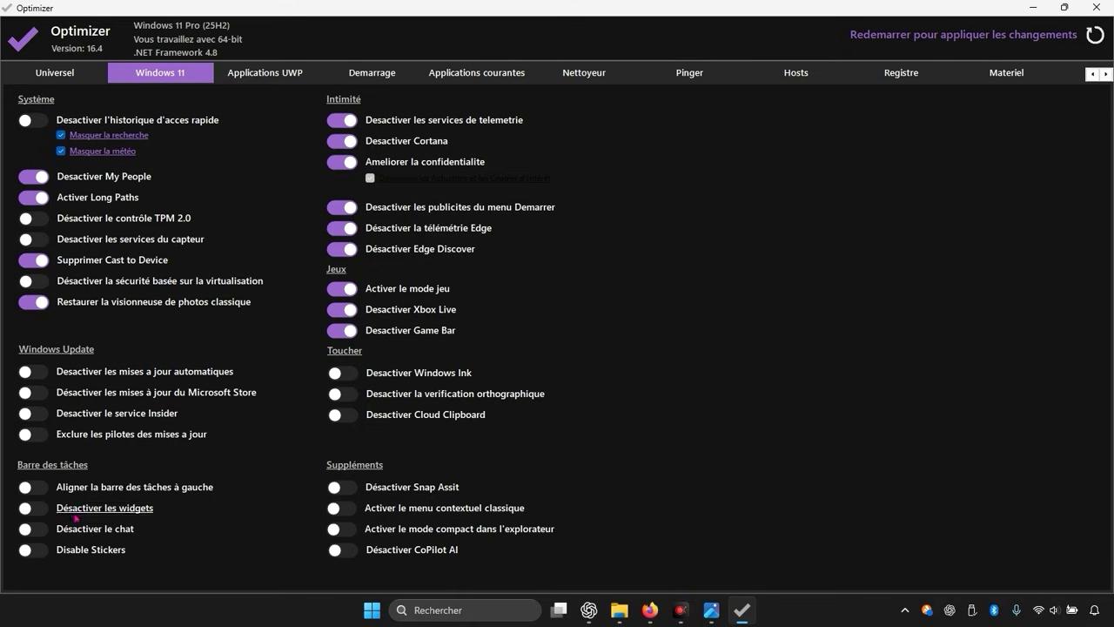
Disable the taskbar widgets, chat and stickers, continuing past the application error.
{"action": "left_click", "coordinate": [43, 510]}
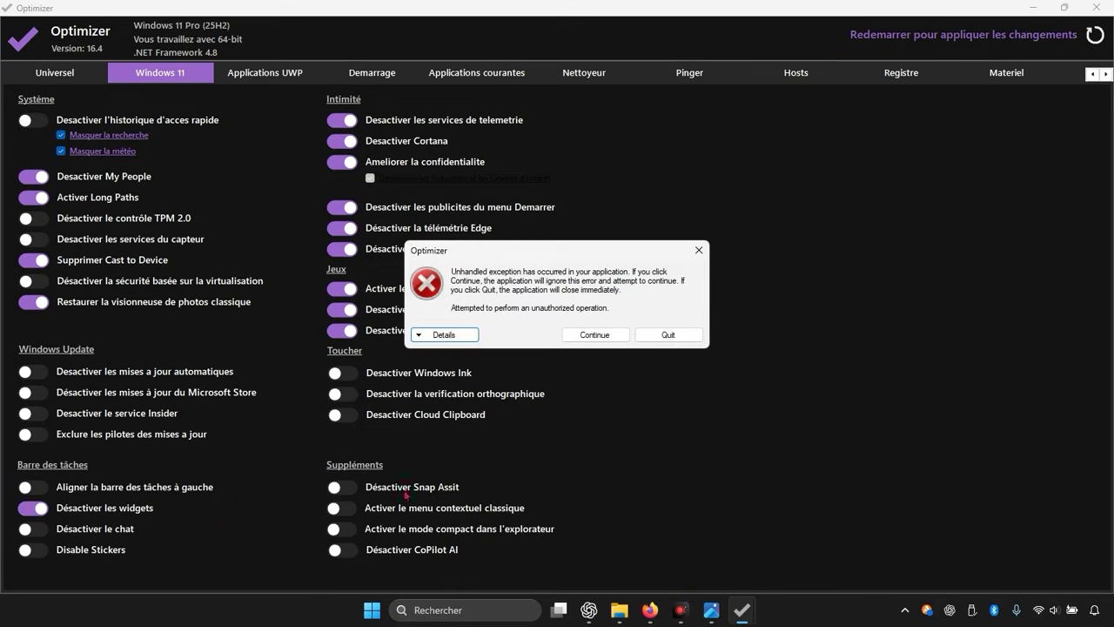
{"action": "left_click", "coordinate": [620, 338]}
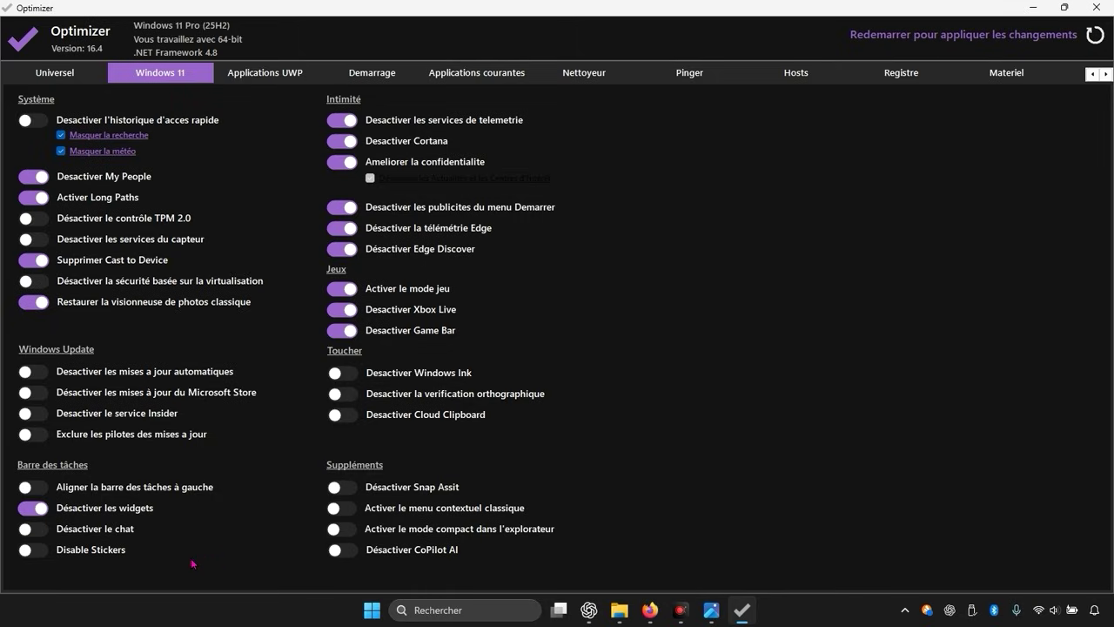
{"action": "left_click", "coordinate": [42, 531]}
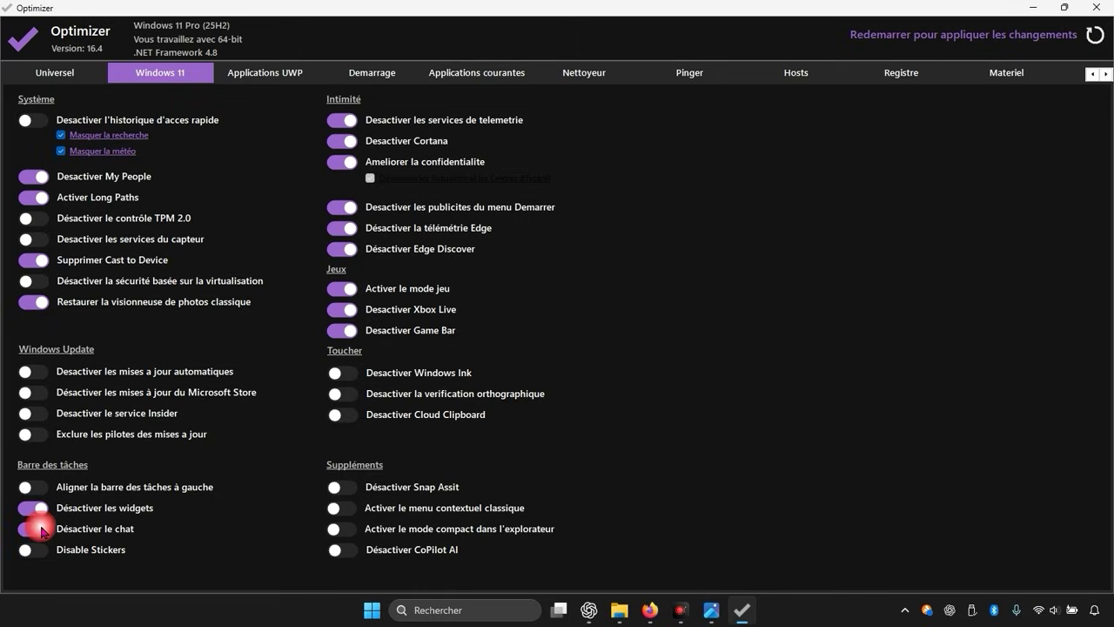
{"action": "left_click", "coordinate": [43, 553]}
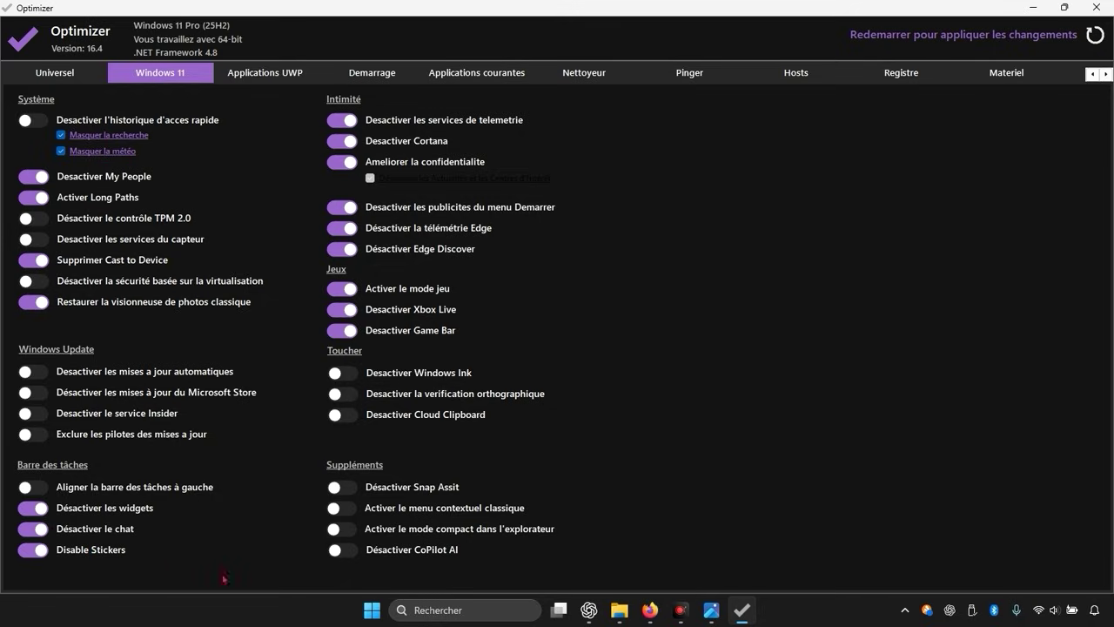
Enable the classic context menu and the Explorer compact mode, and disable CoPilot AI.
{"action": "left_click", "coordinate": [345, 513]}
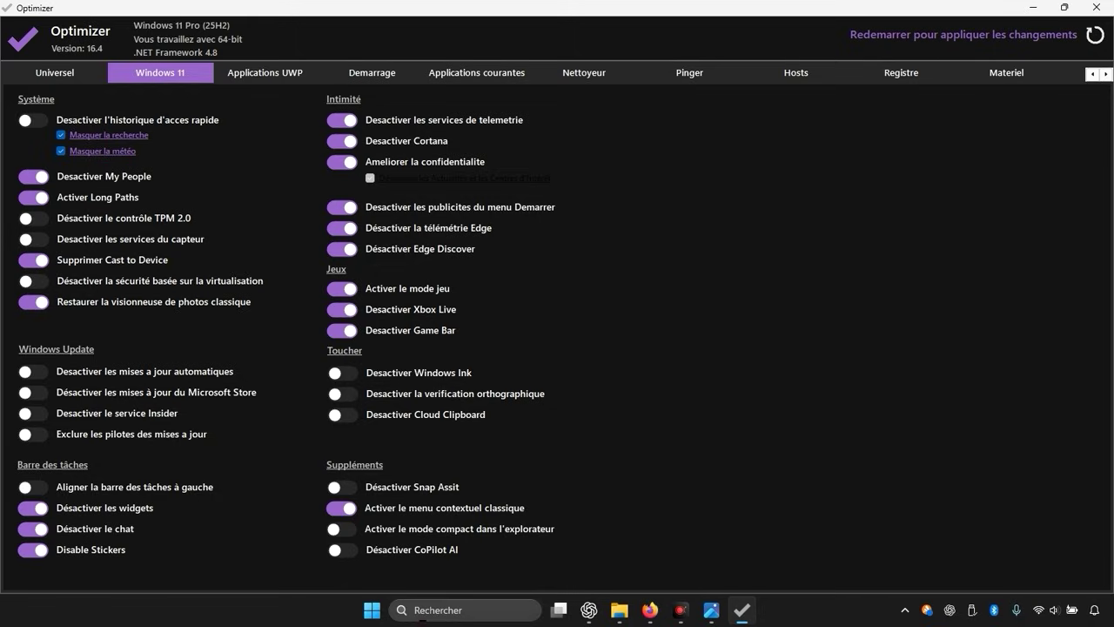
{"action": "left_click", "coordinate": [351, 535]}
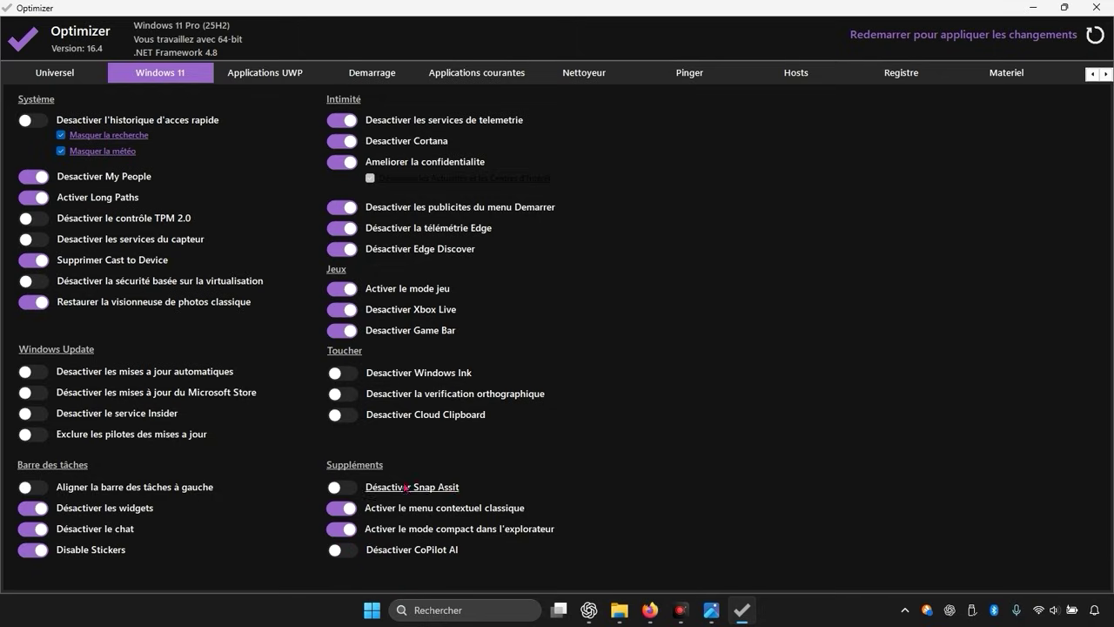
{"action": "left_click", "coordinate": [338, 552]}
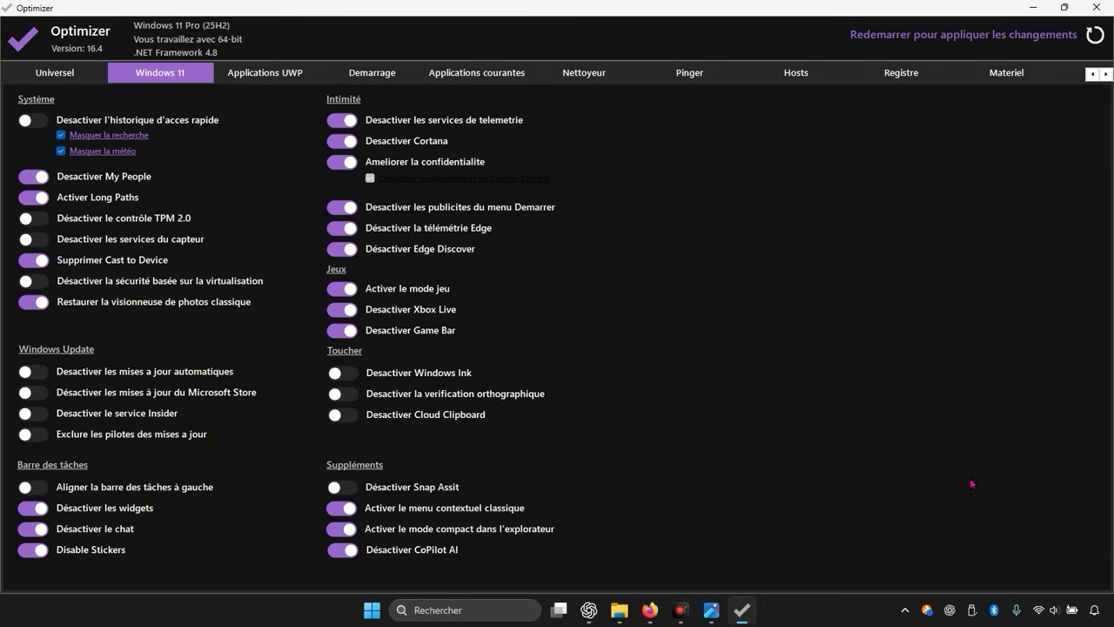
Select WingetUI, Opera Browser Assistant and Lively in the list of startup items (Demarrage).
{"action": "left_click", "coordinate": [389, 76]}
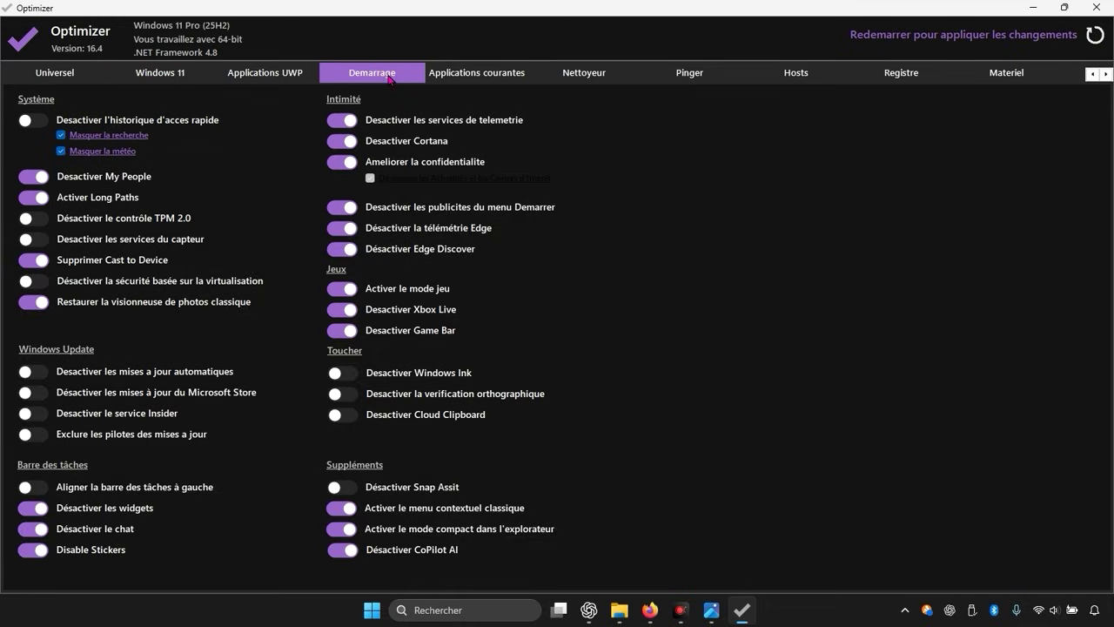
{"action": "left_click", "coordinate": [389, 77]}
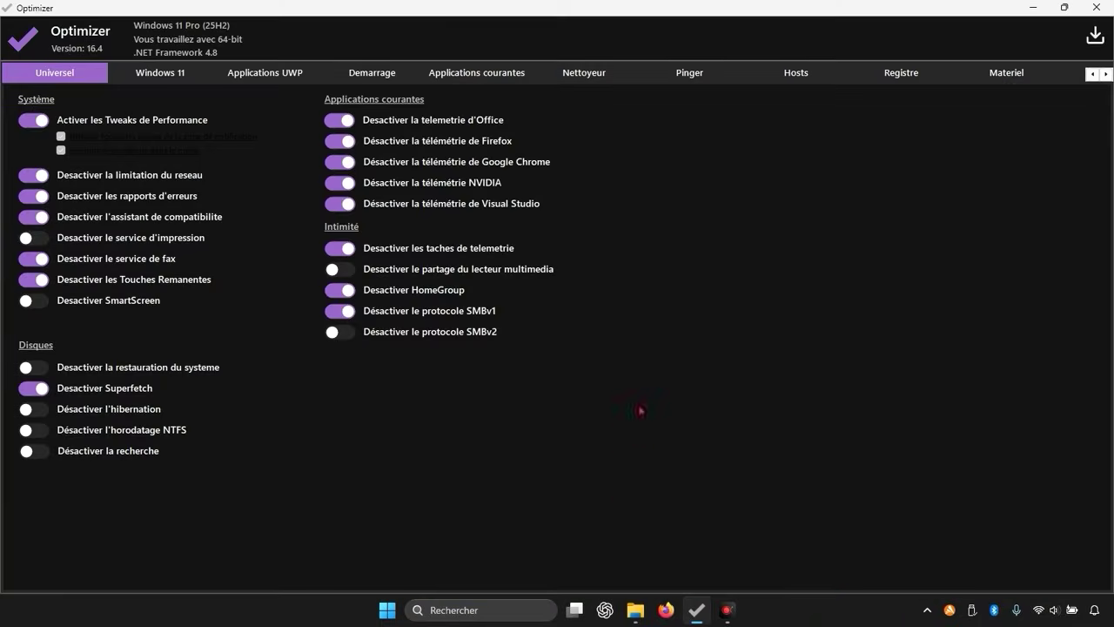
{"action": "left_click", "coordinate": [384, 77]}
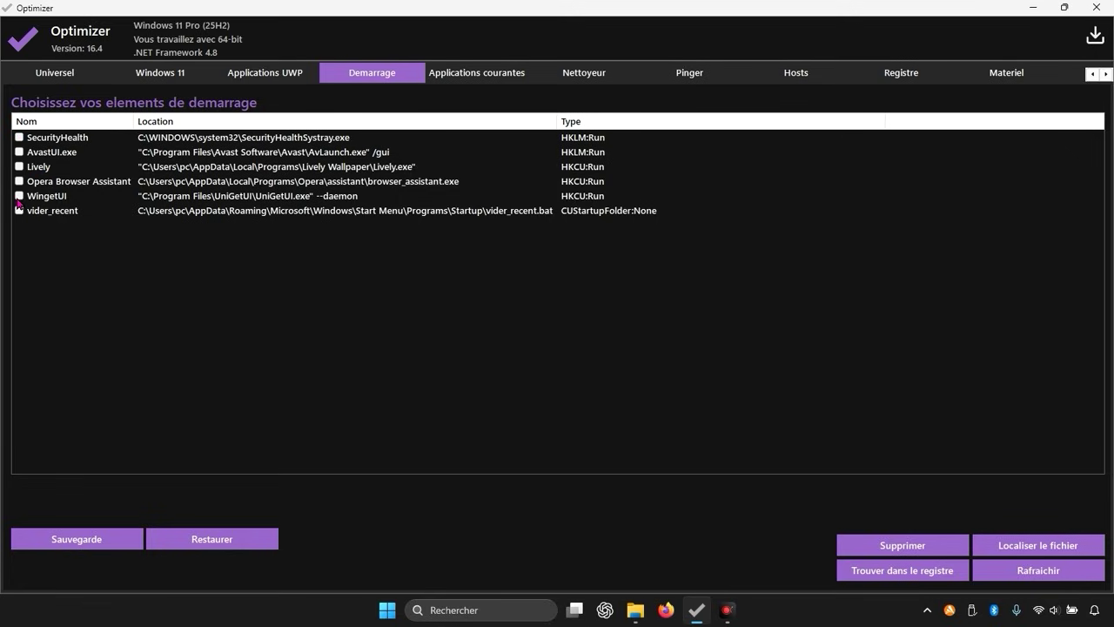
{"action": "left_click", "coordinate": [19, 195]}
{"action": "left_click", "coordinate": [19, 181]}
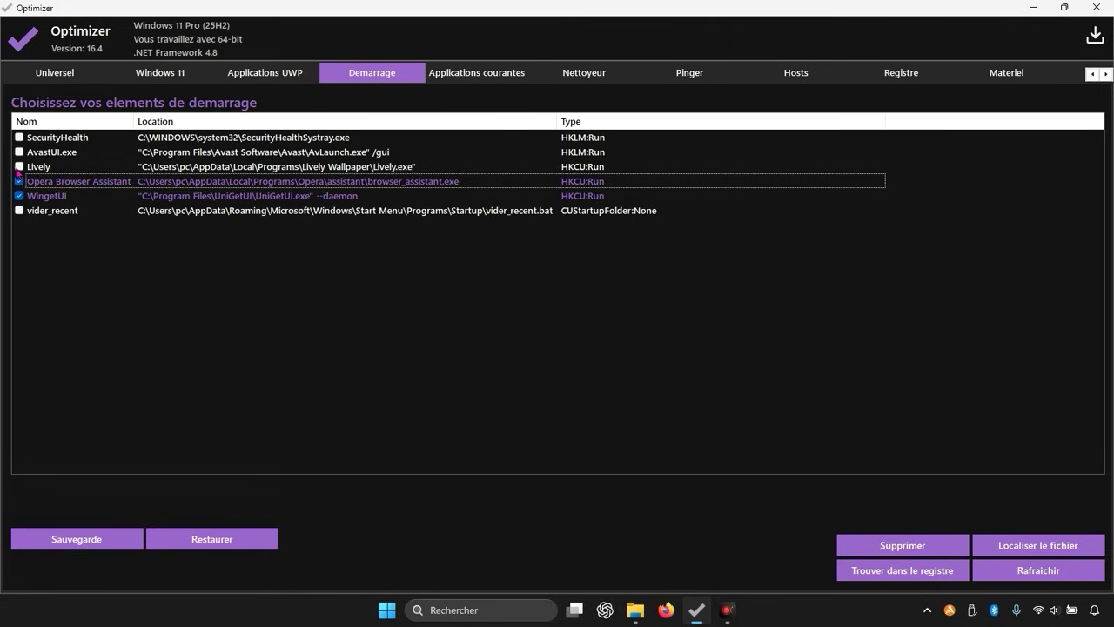
{"action": "left_click", "coordinate": [19, 166]}
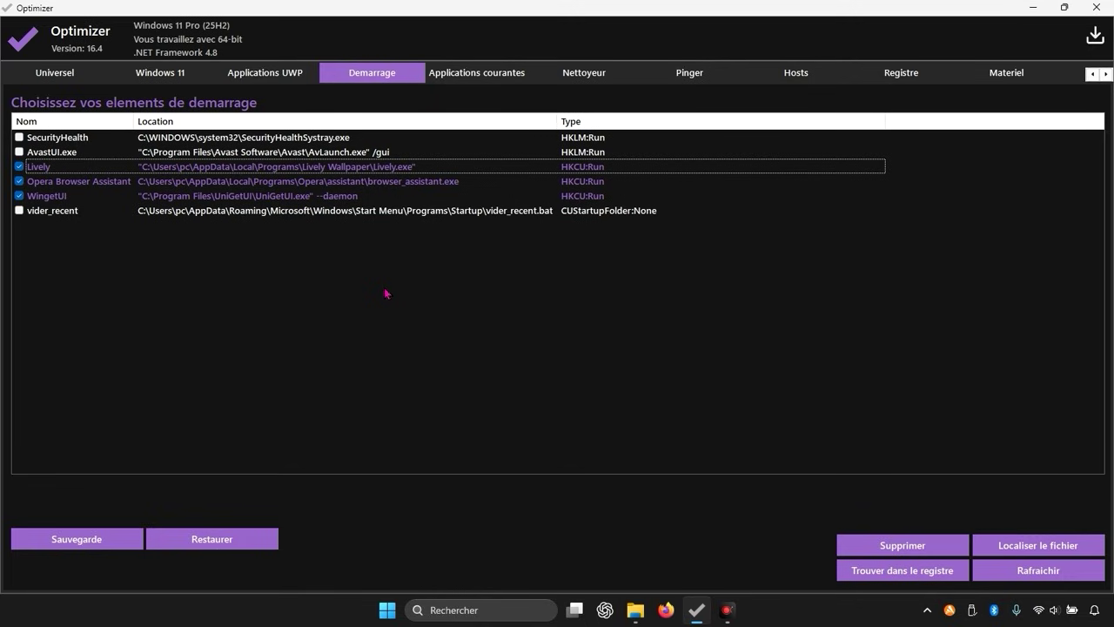
View the repair options for common registry problems (Registre) and minimize the Optimizer window.
{"action": "left_click", "coordinate": [916, 67]}
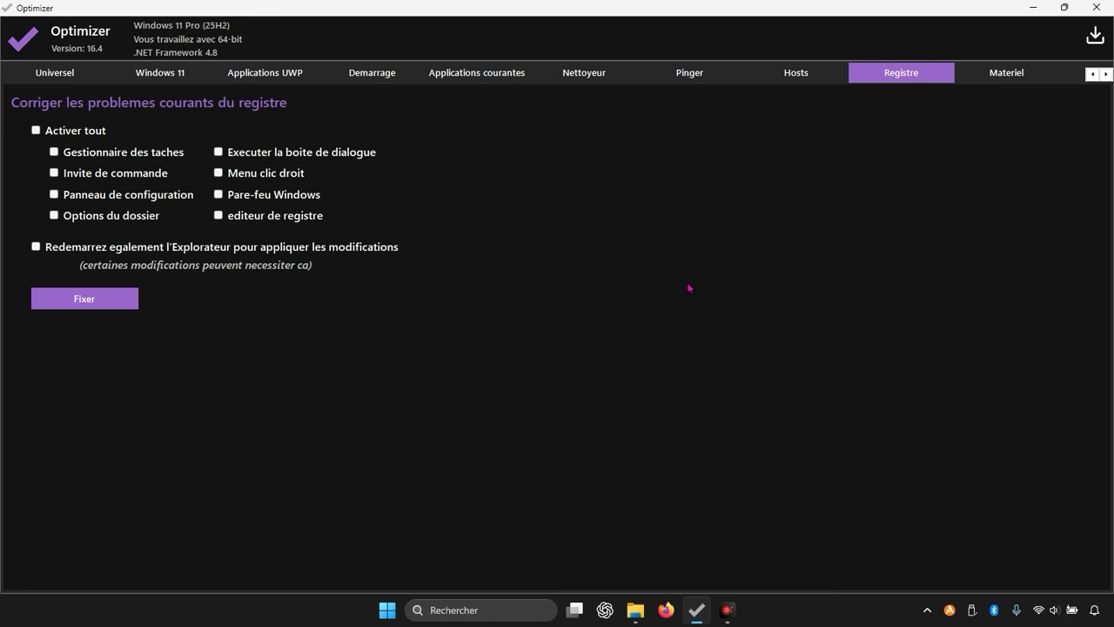
{"action": "left_click", "coordinate": [1035, 8]}
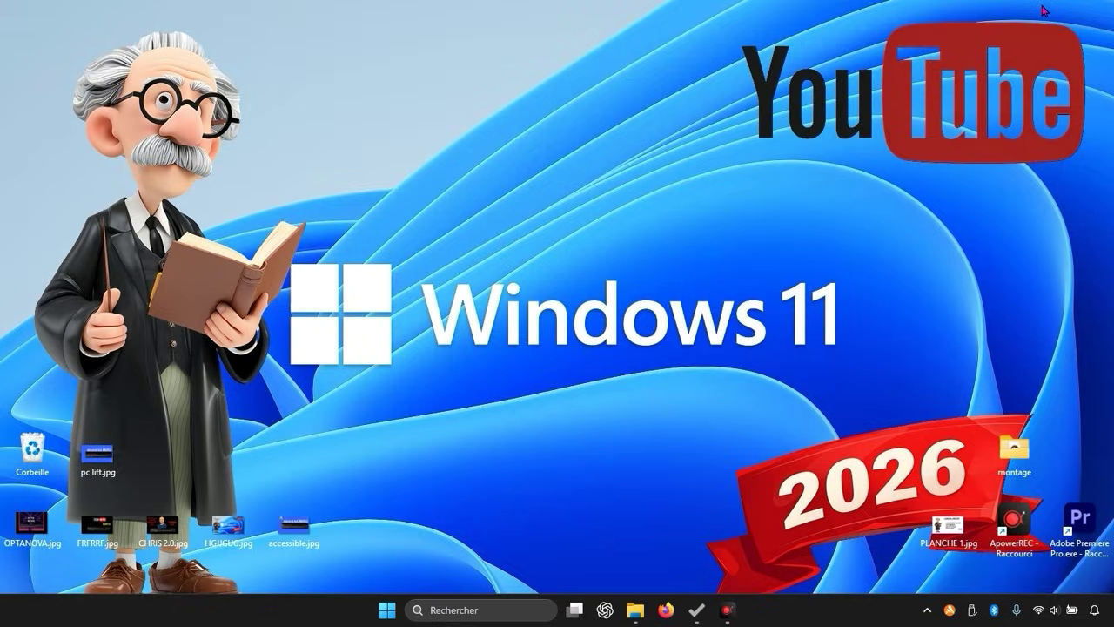